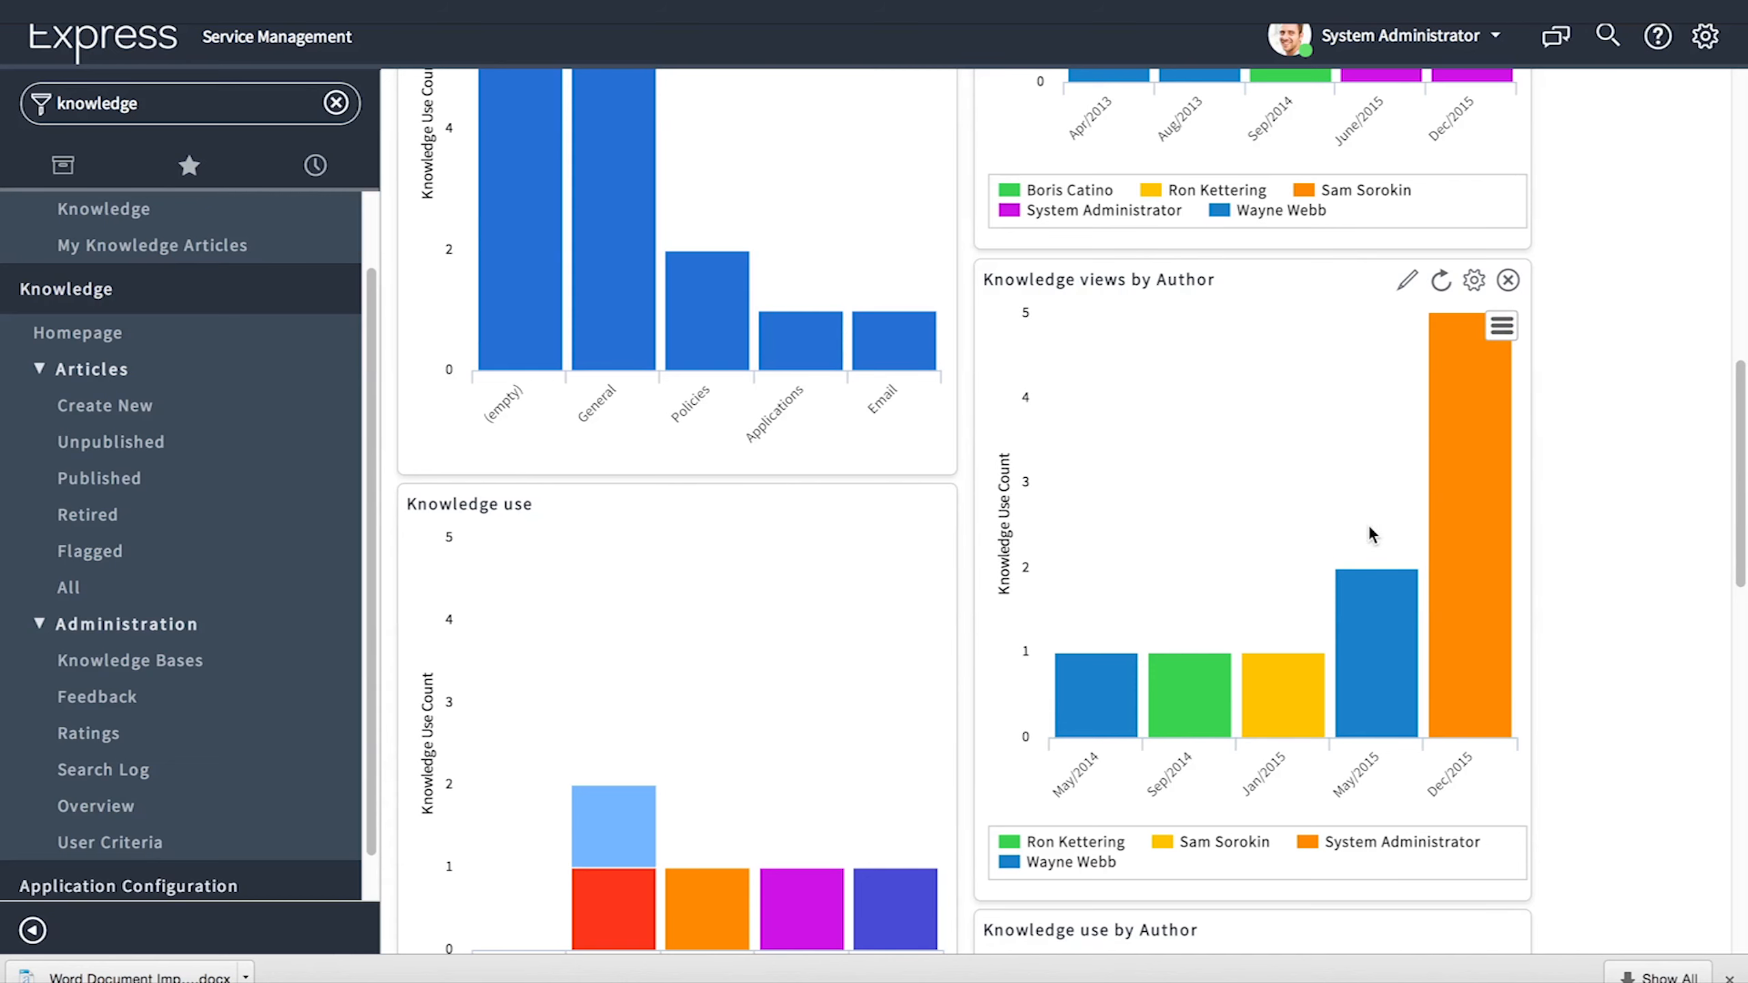
# - Open the knowledge views chart's report definition and check which table it draws from
pyautogui.click(1408, 286)
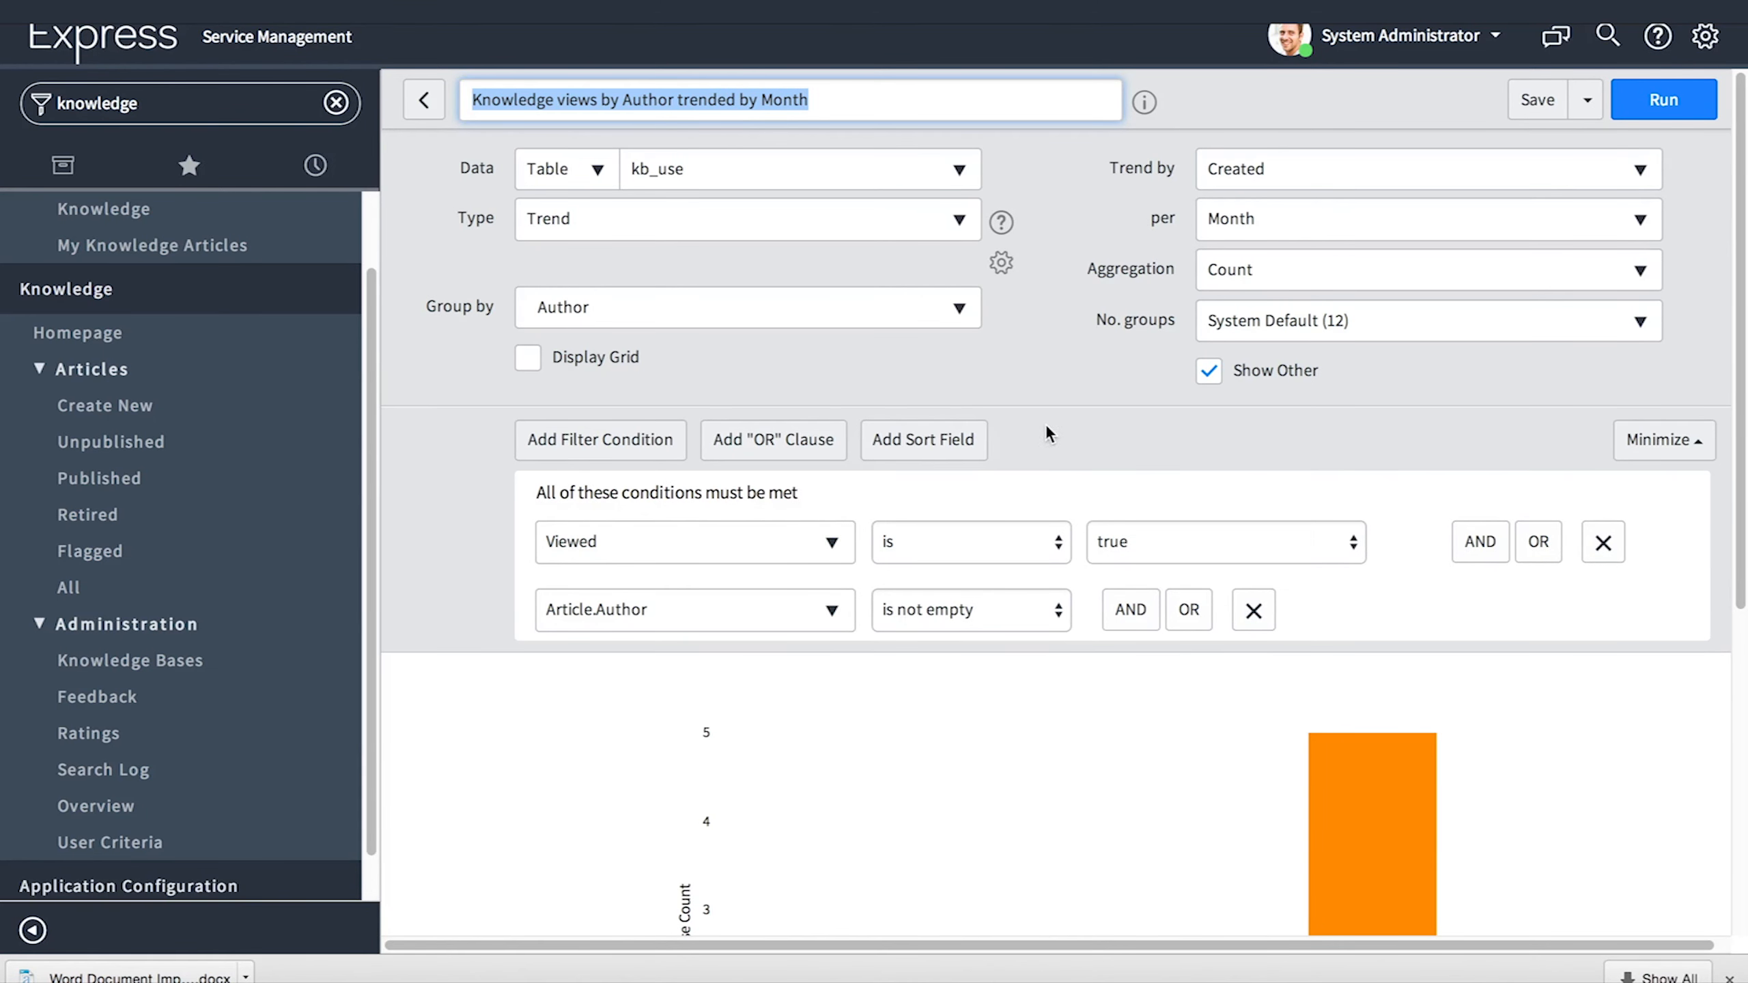
pyautogui.click(775, 172)
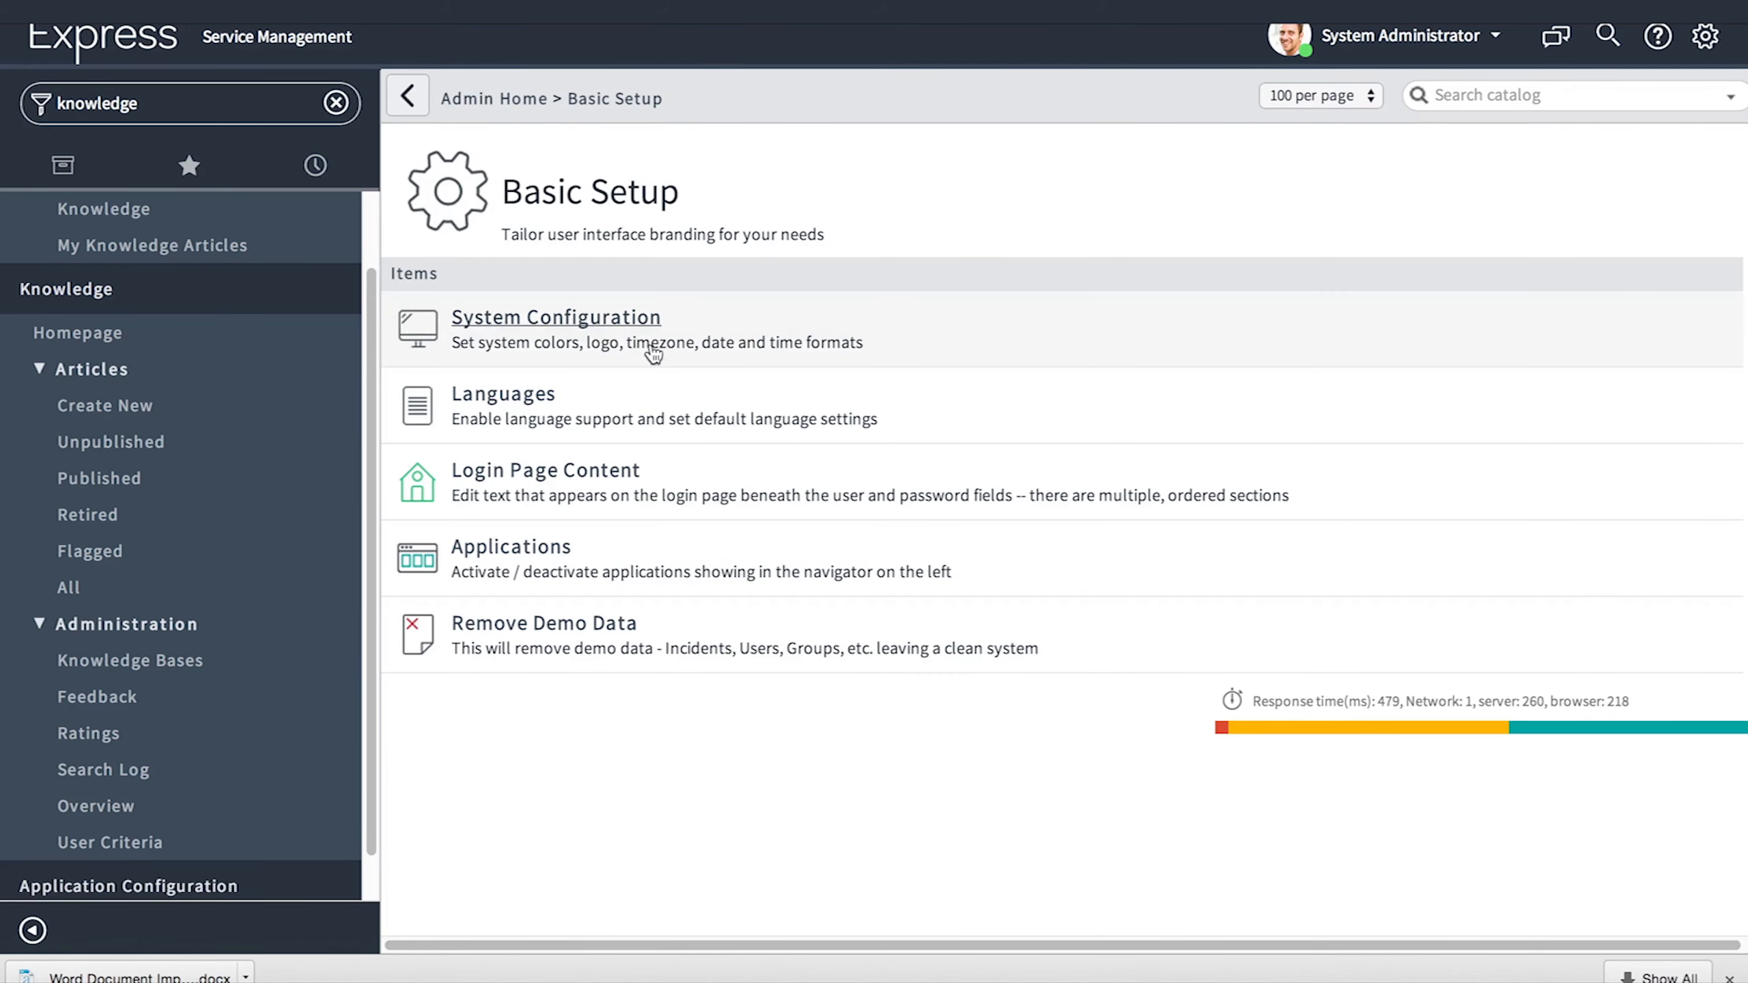
# - Open the Knowledge application menu record and review its modules: Homepage, Articles, Feedback, Ratings
pyautogui.click(528, 551)
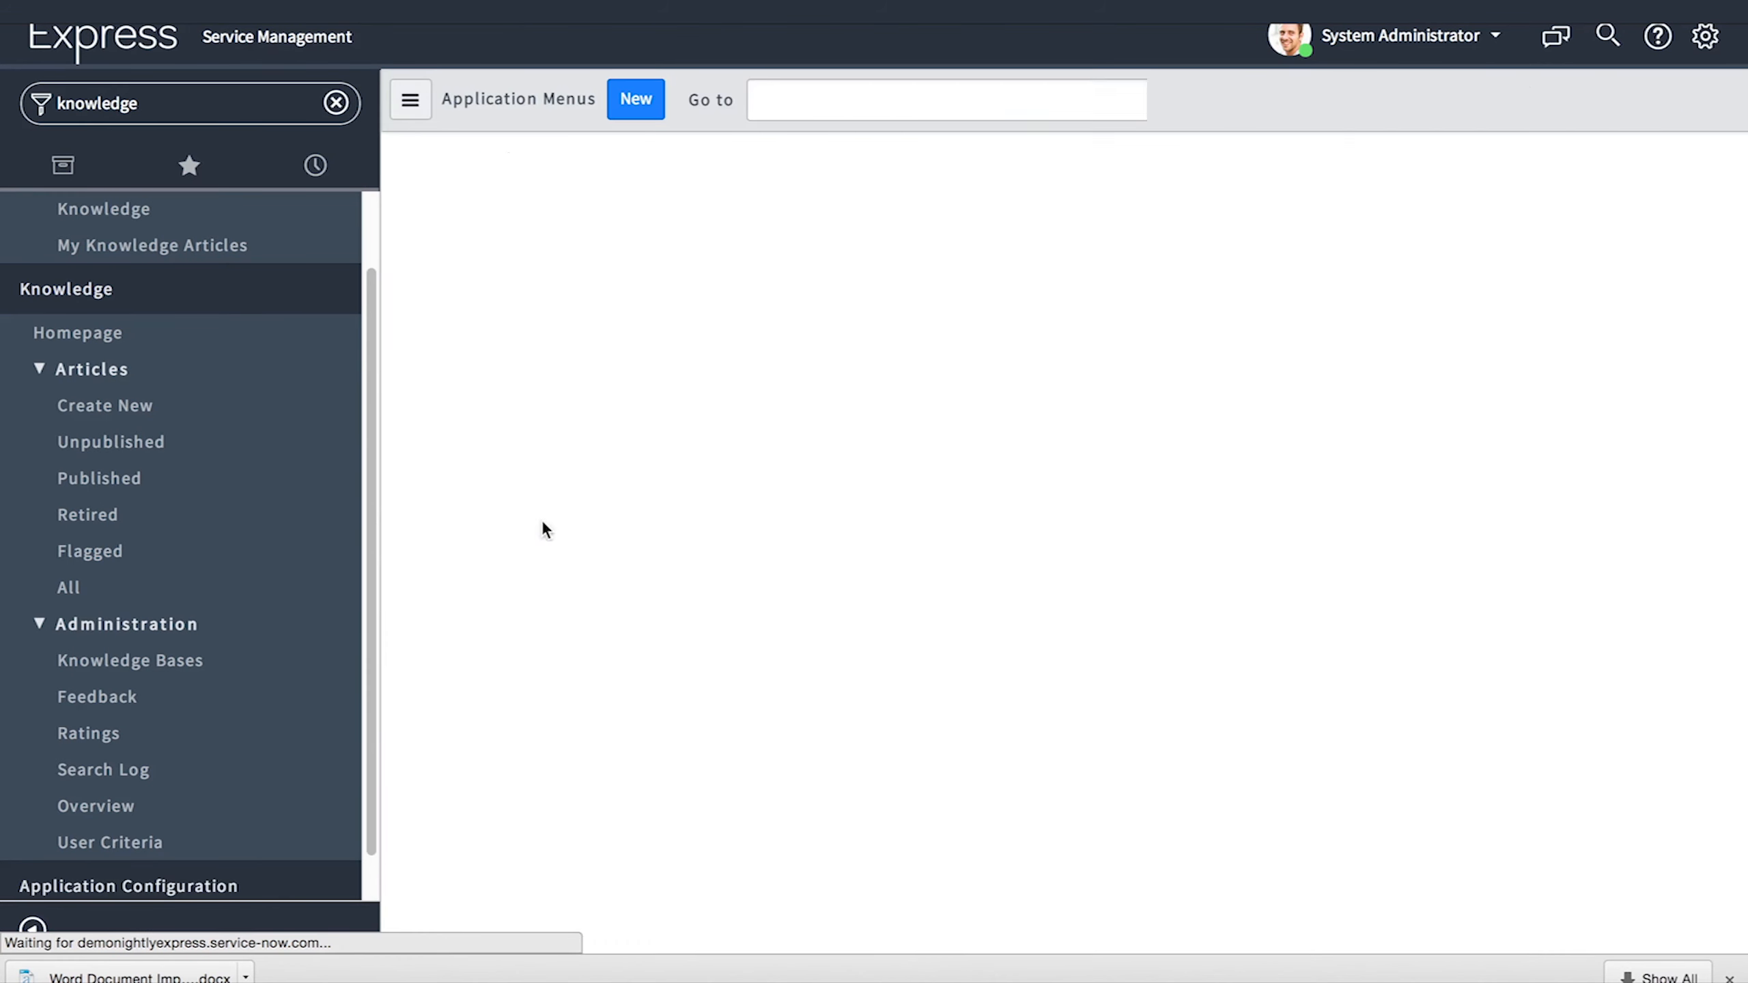
pyautogui.scroll(-3, 629, 587)
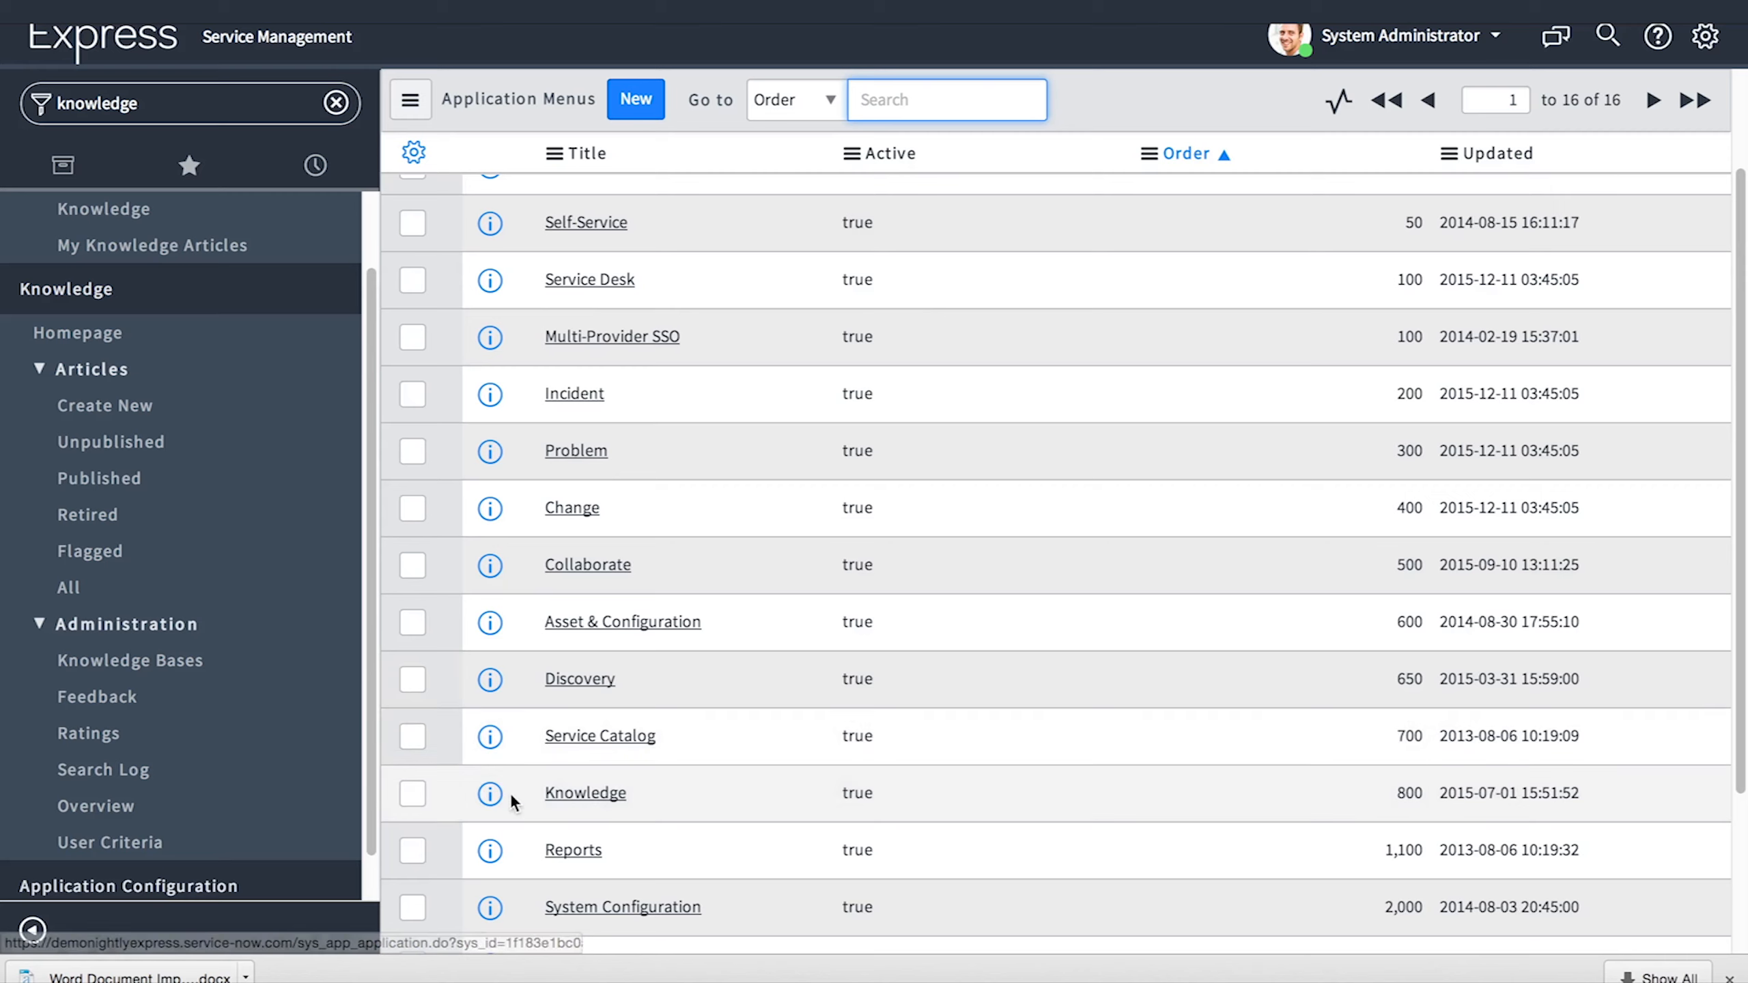
pyautogui.click(491, 793)
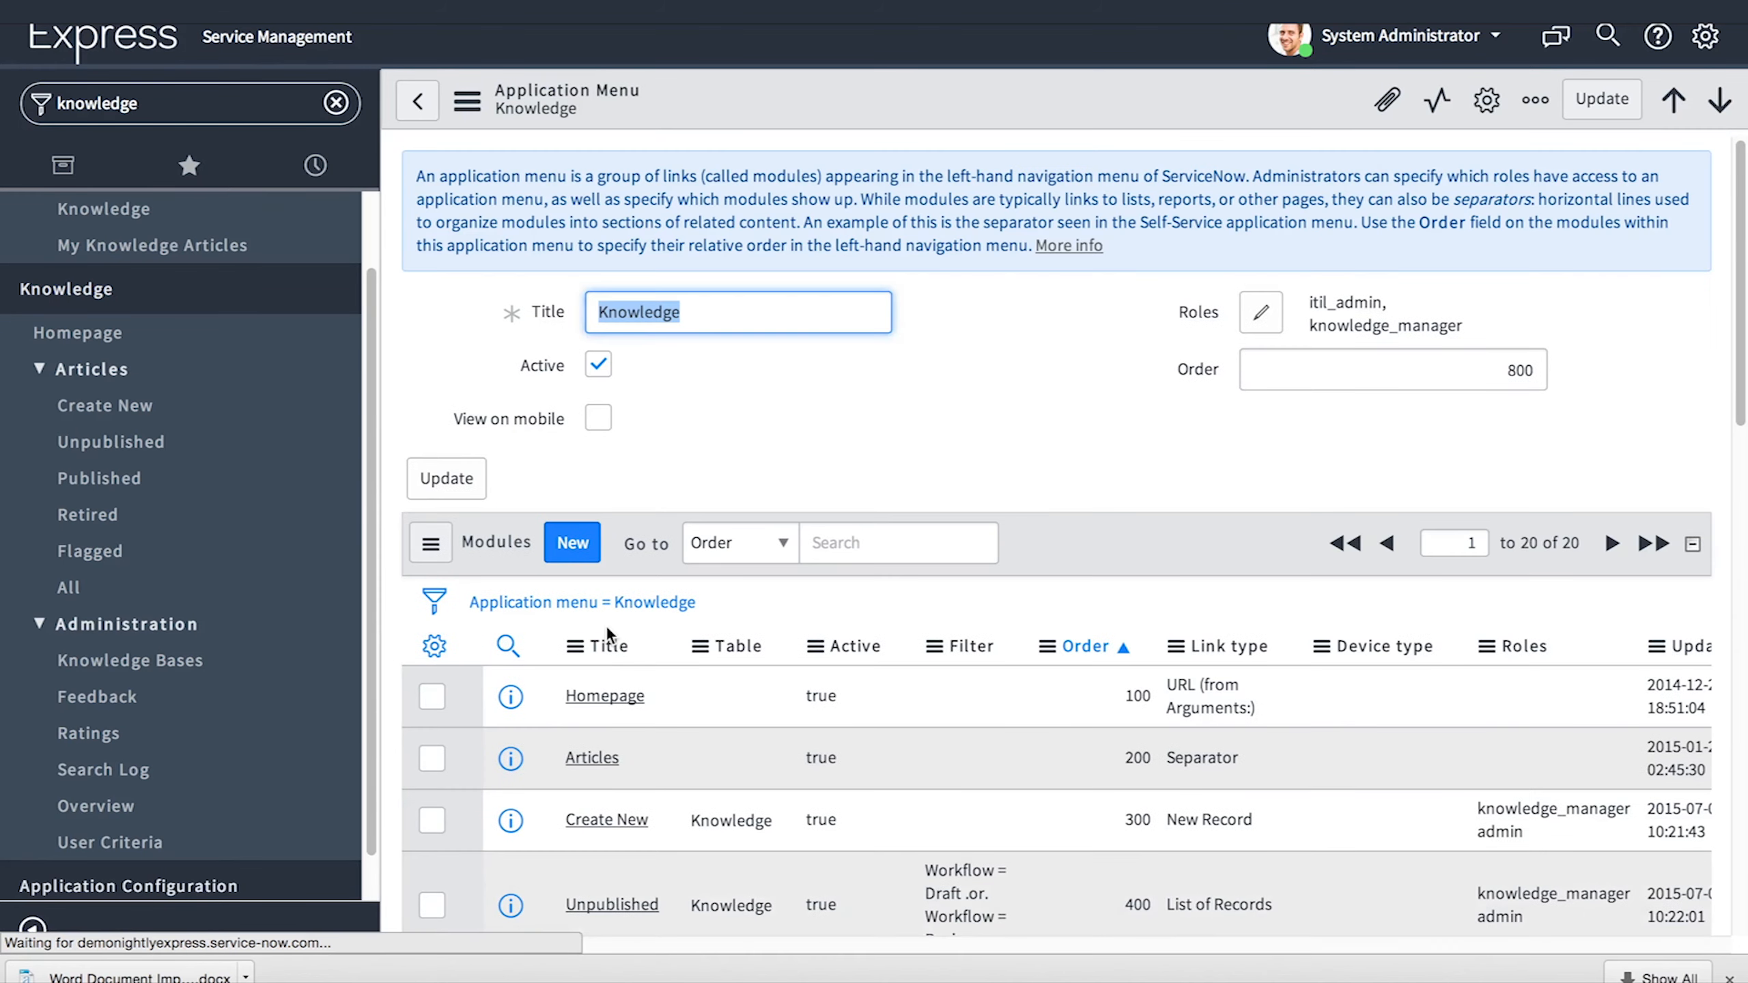
pyautogui.scroll(-3, 606, 627)
pyautogui.scroll(-5, 606, 626)
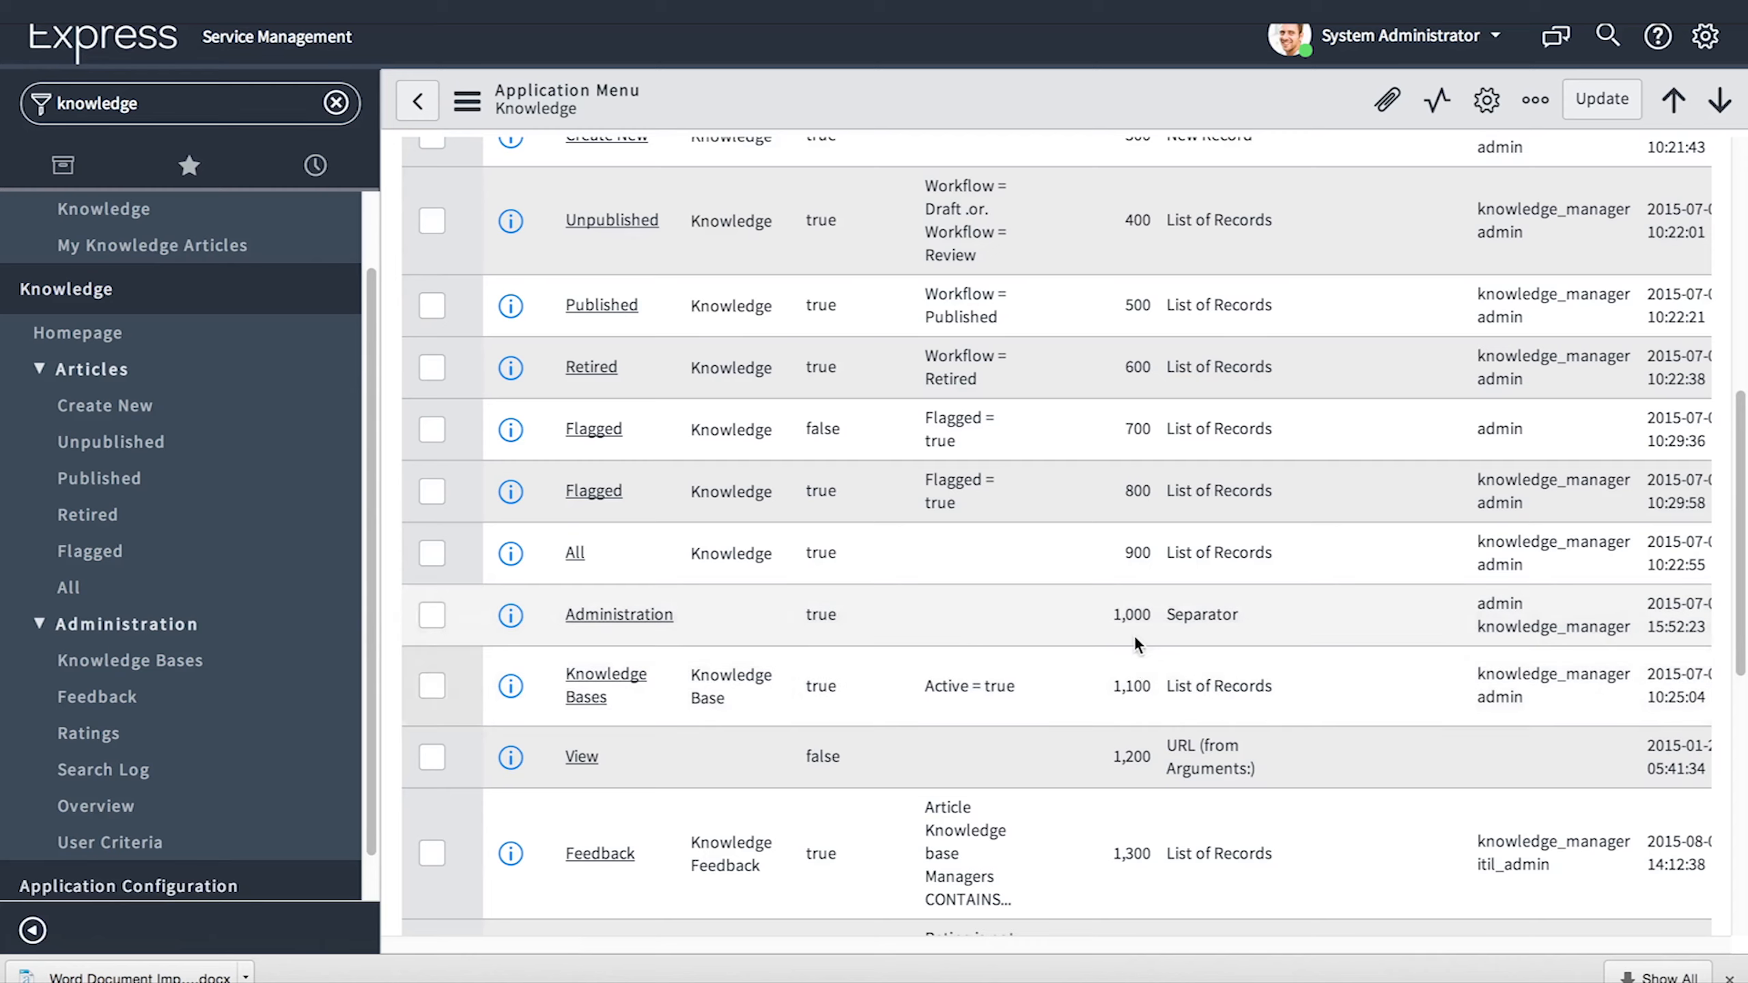
pyautogui.scroll(-10, 1134, 627)
pyautogui.scroll(15, 1134, 627)
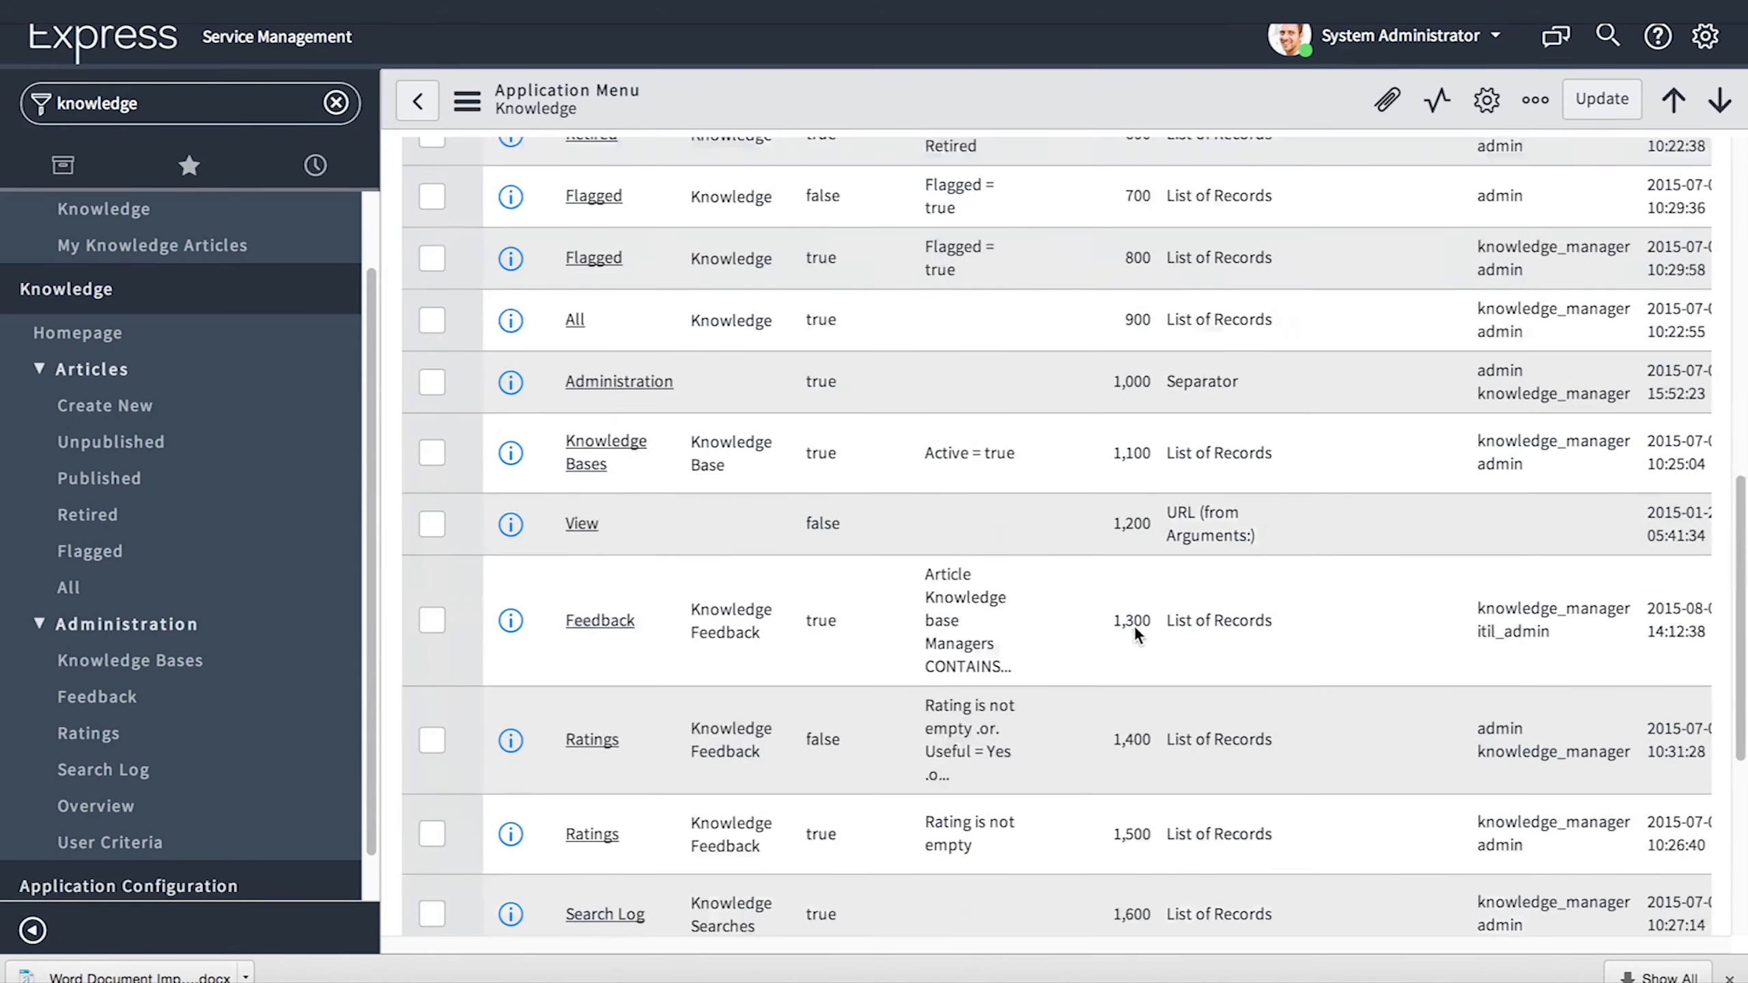
# - Create a new Knowledge menu module titled 'Knowledge Use' with order 1050
pyautogui.click(595, 545)
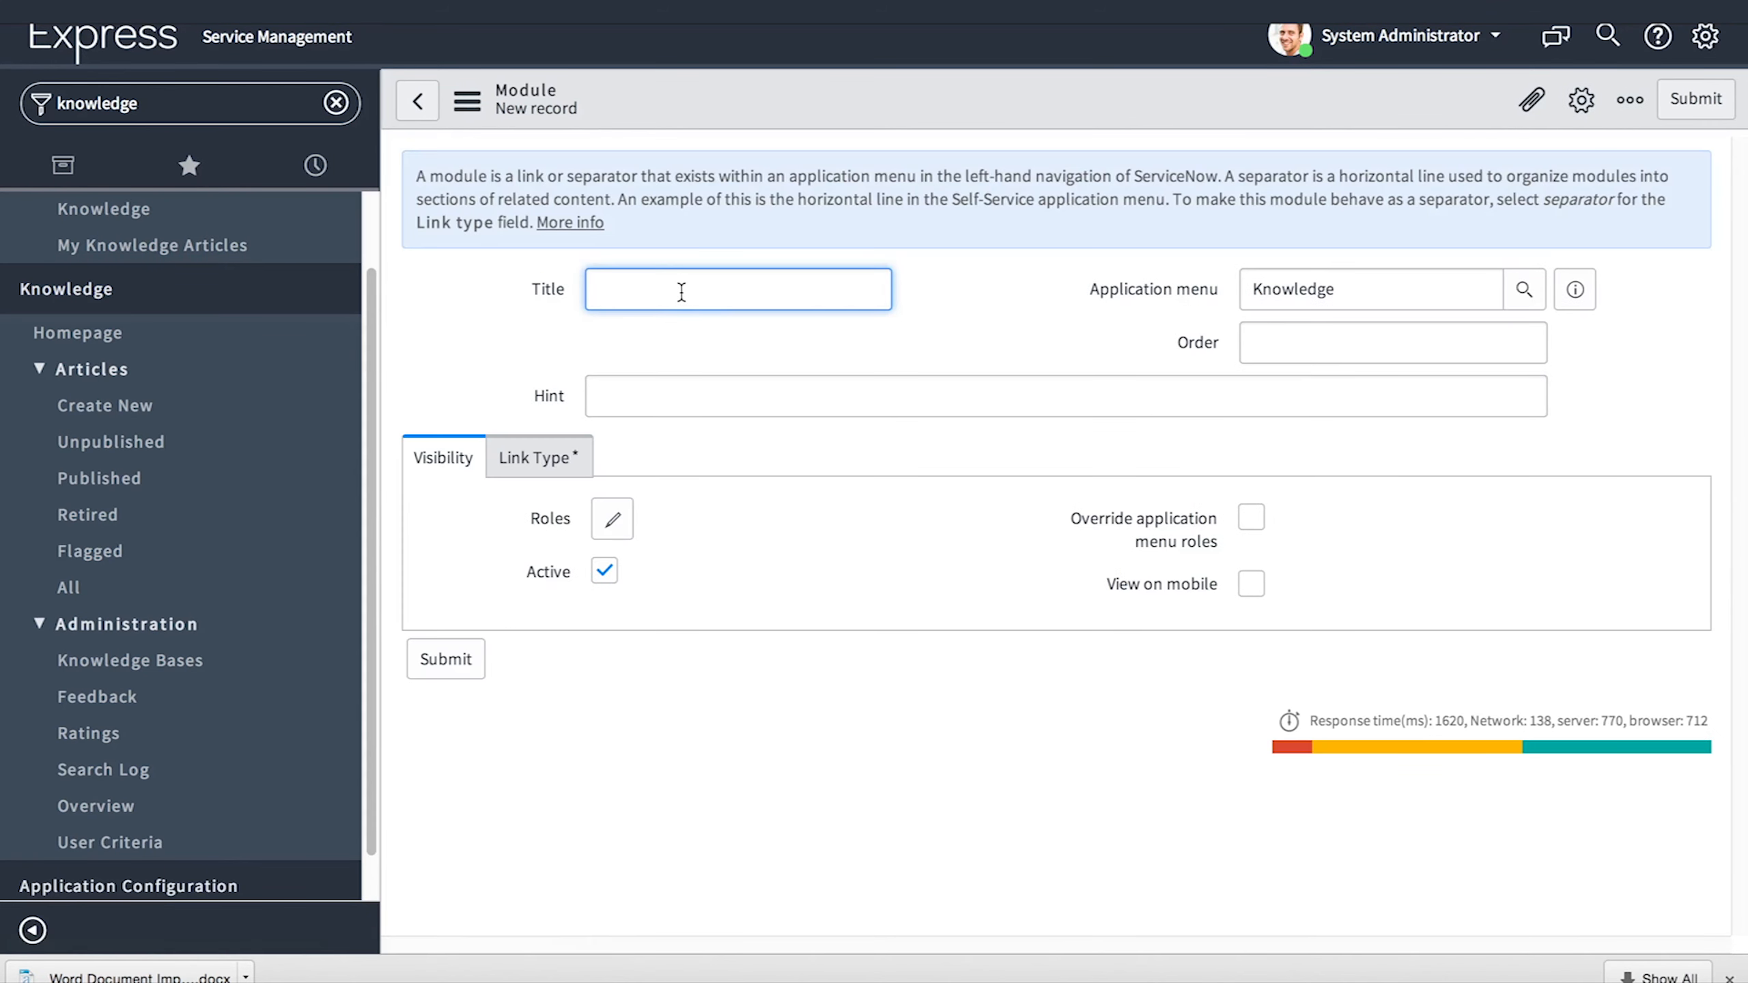
pyautogui.write('Knowledge Use')
pyautogui.click(1391, 342)
pyautogui.write('1050')
# - Make the module a URL link to ./kb_use_list.do and submit it
pyautogui.click(513, 468)
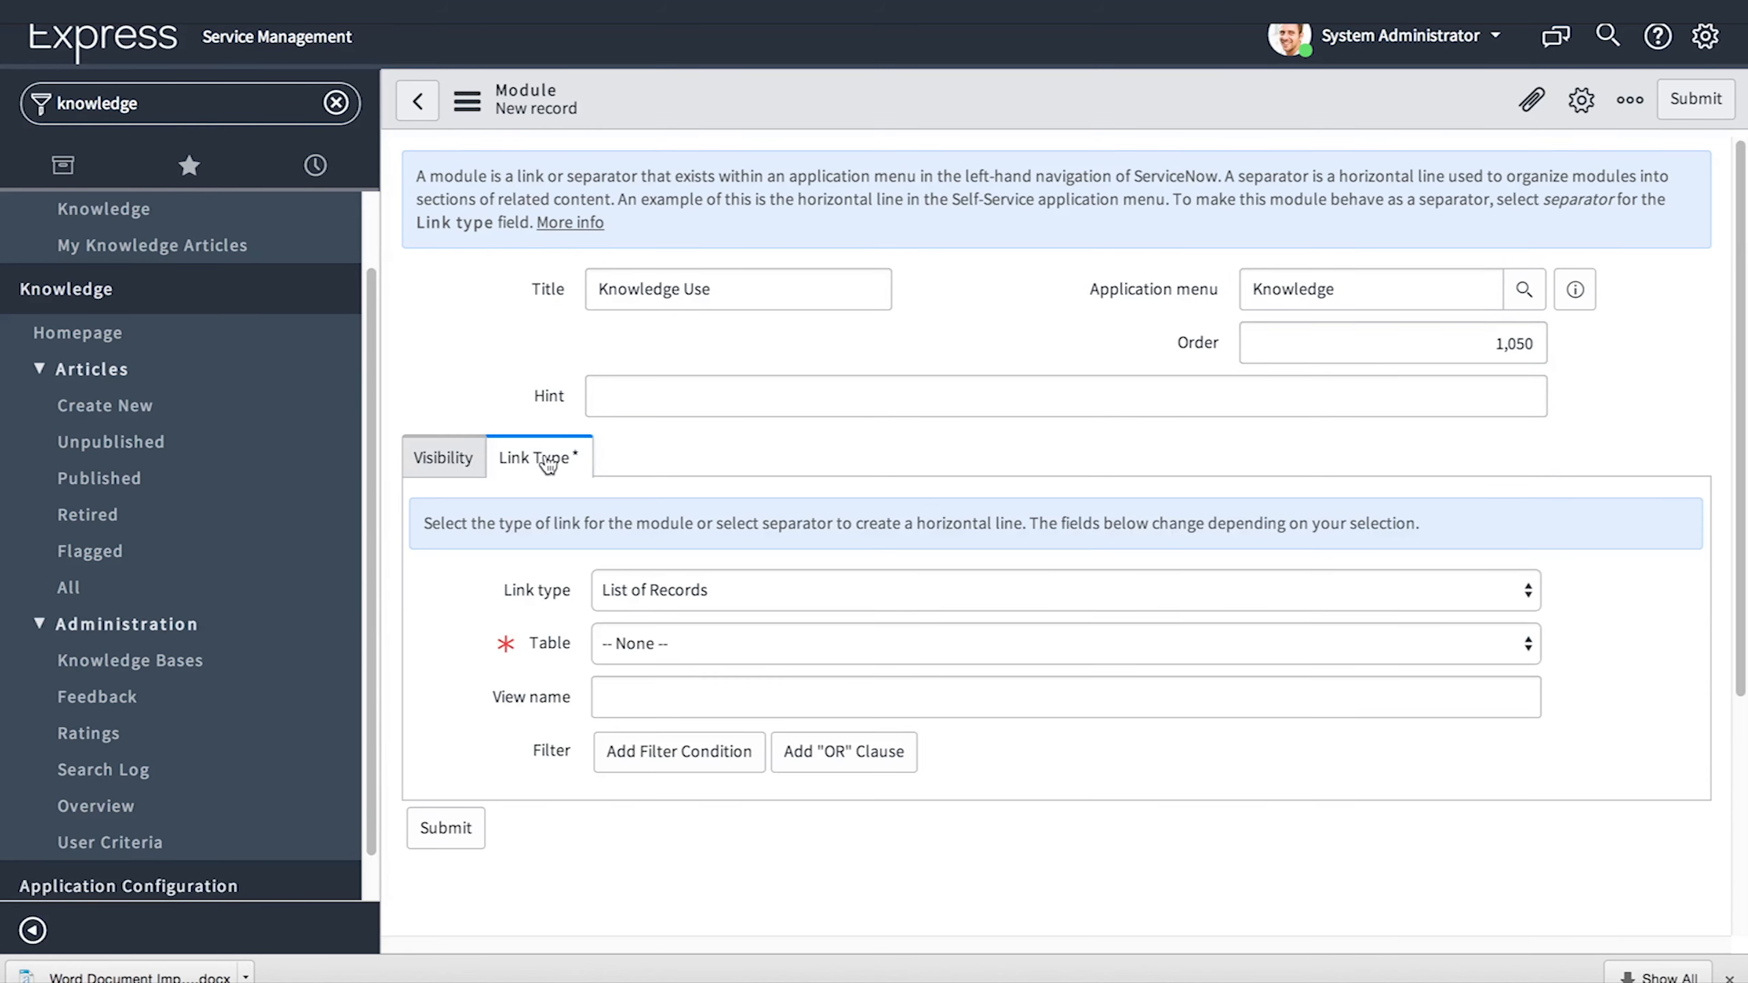
pyautogui.click(733, 575)
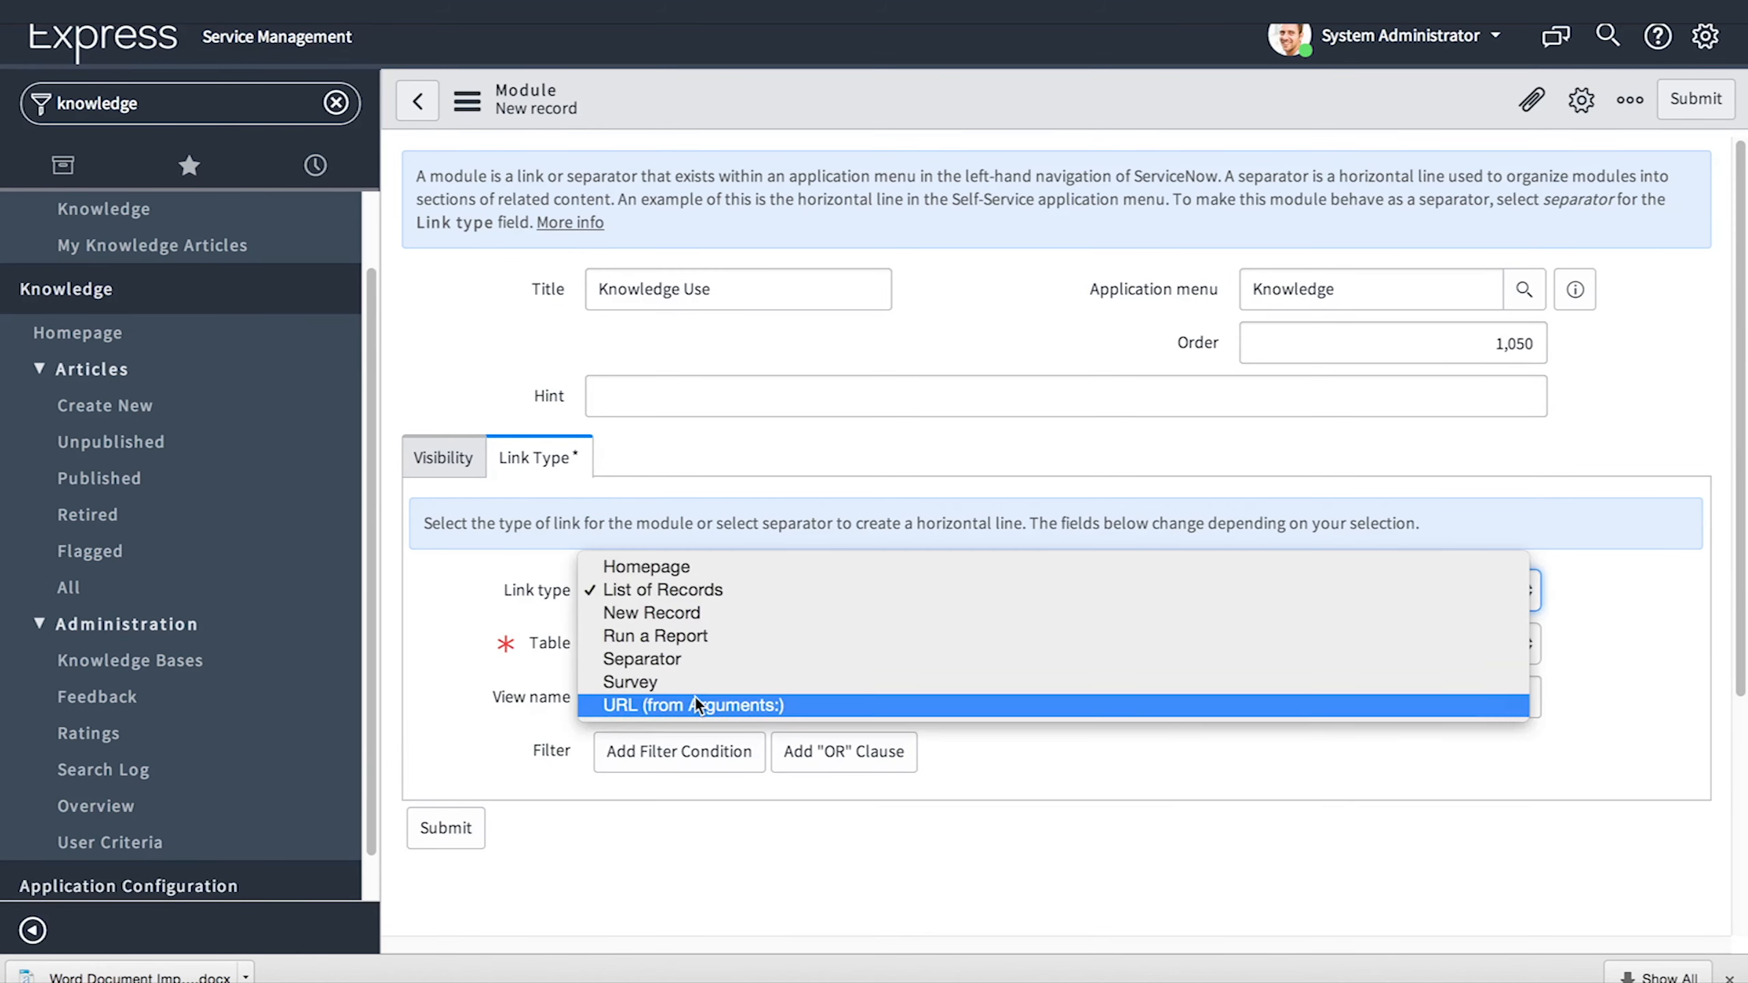
pyautogui.click(694, 697)
pyautogui.click(694, 698)
pyautogui.write('./kb_use_list.do')
pyautogui.click(467, 101)
pyautogui.click(493, 142)
pyautogui.click(447, 762)
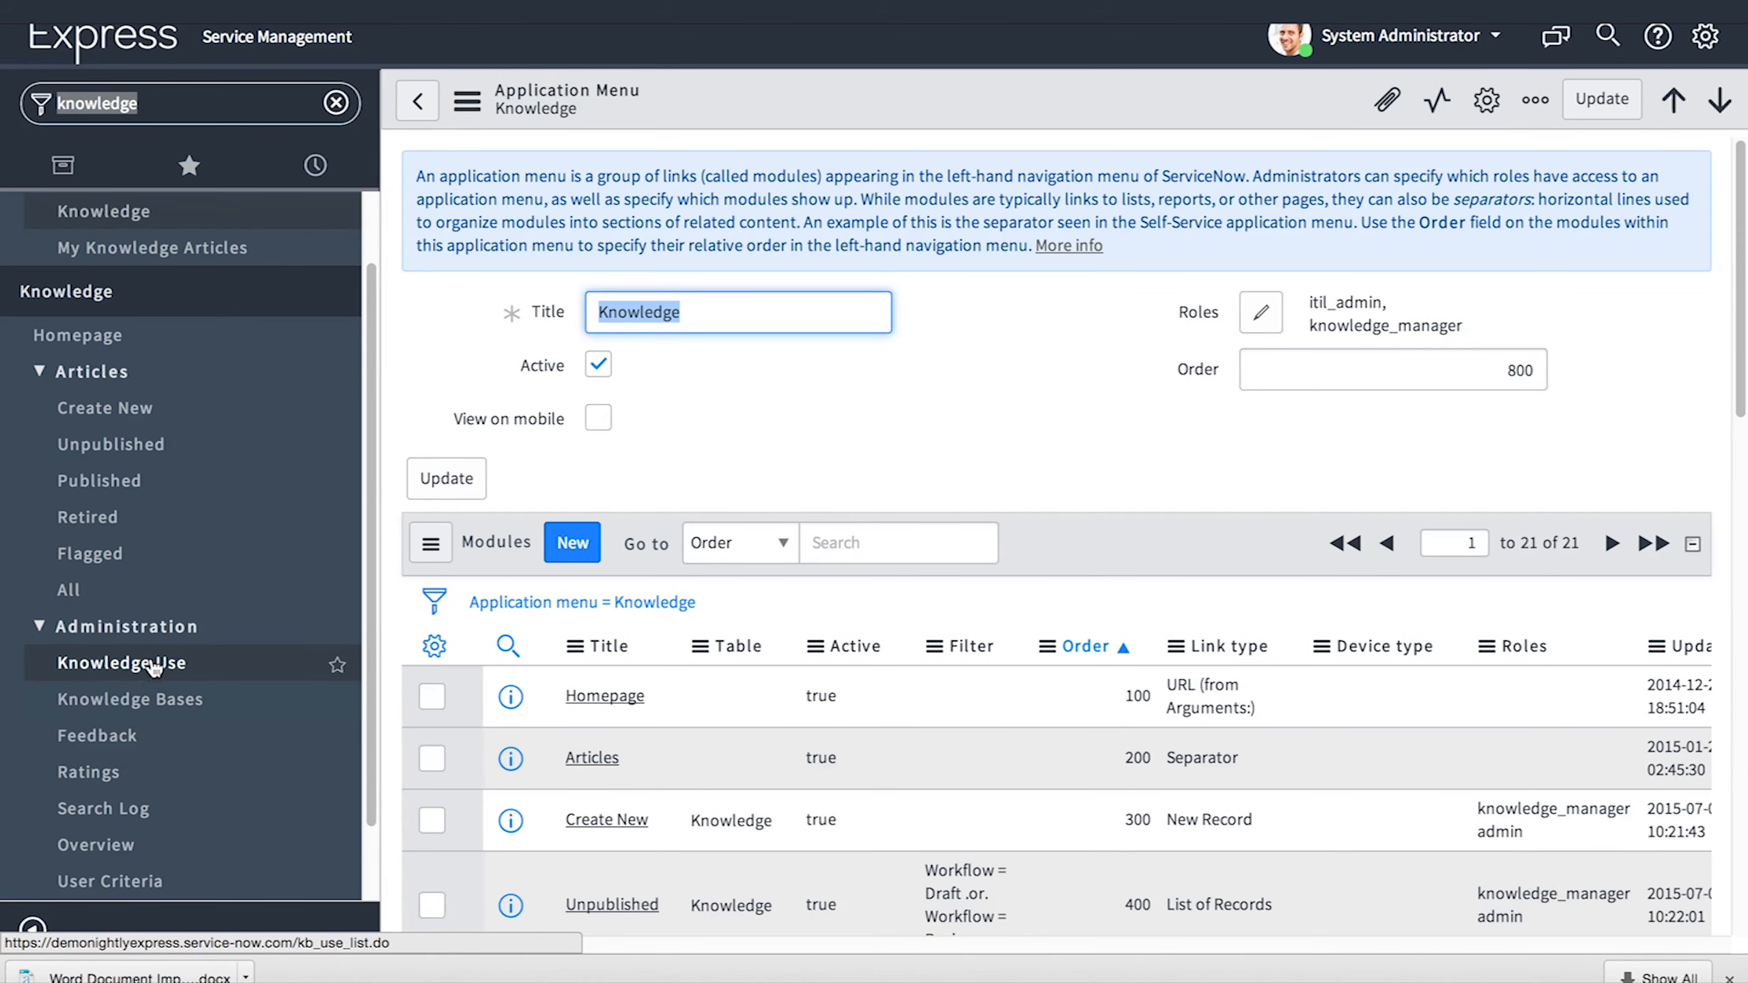
# - Open the new Knowledge Use list under Knowledge Administration
pyautogui.click(129, 664)
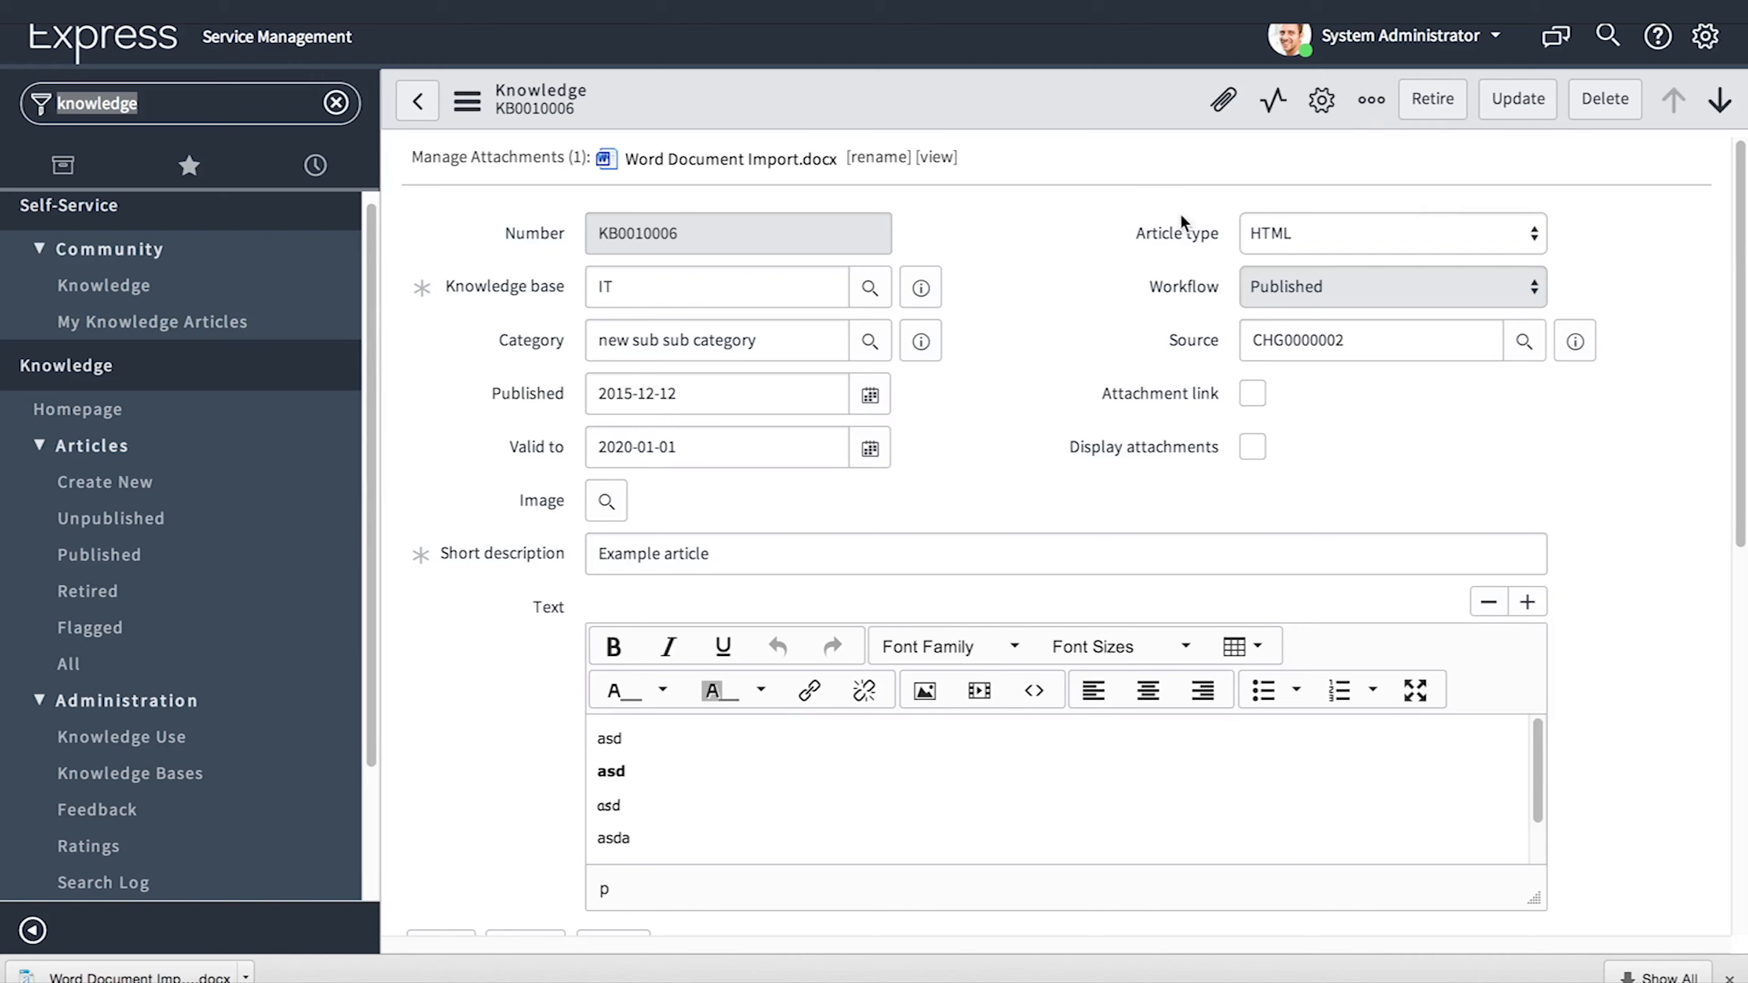
# - Add the tag 'example' to the Example article and make it viewable by Everyone
pyautogui.click(1368, 101)
pyautogui.click(1278, 317)
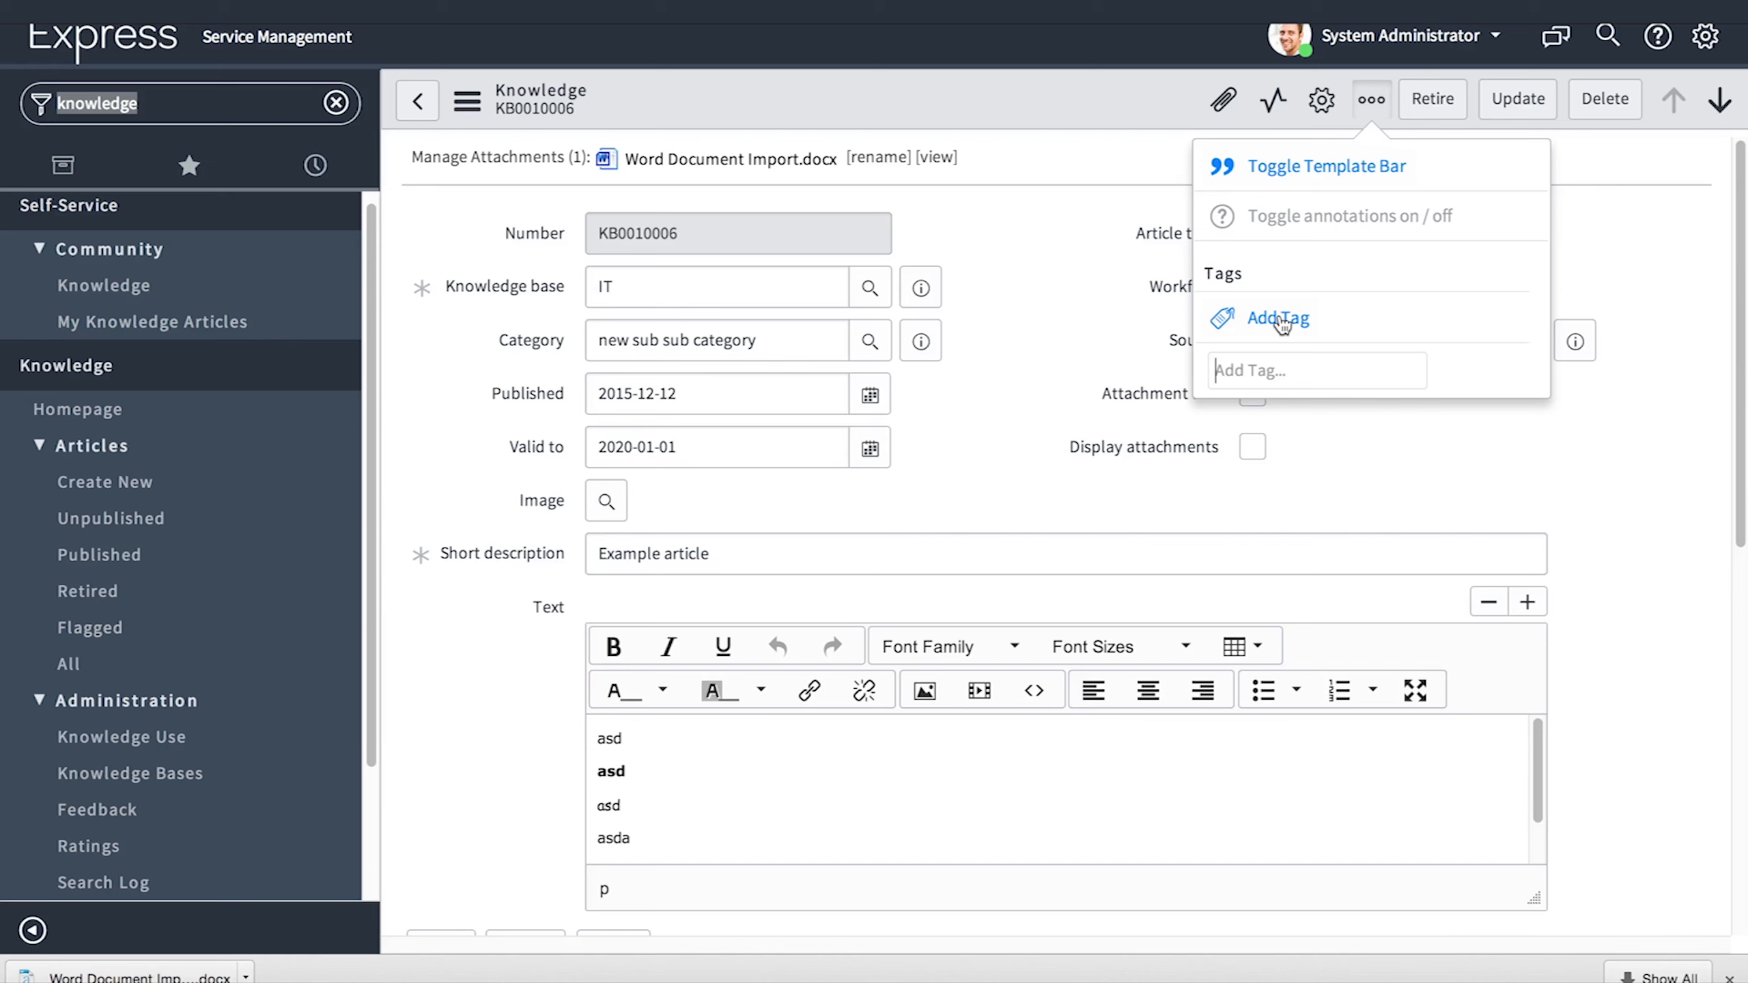
pyautogui.write('example')
pyautogui.press('Return')
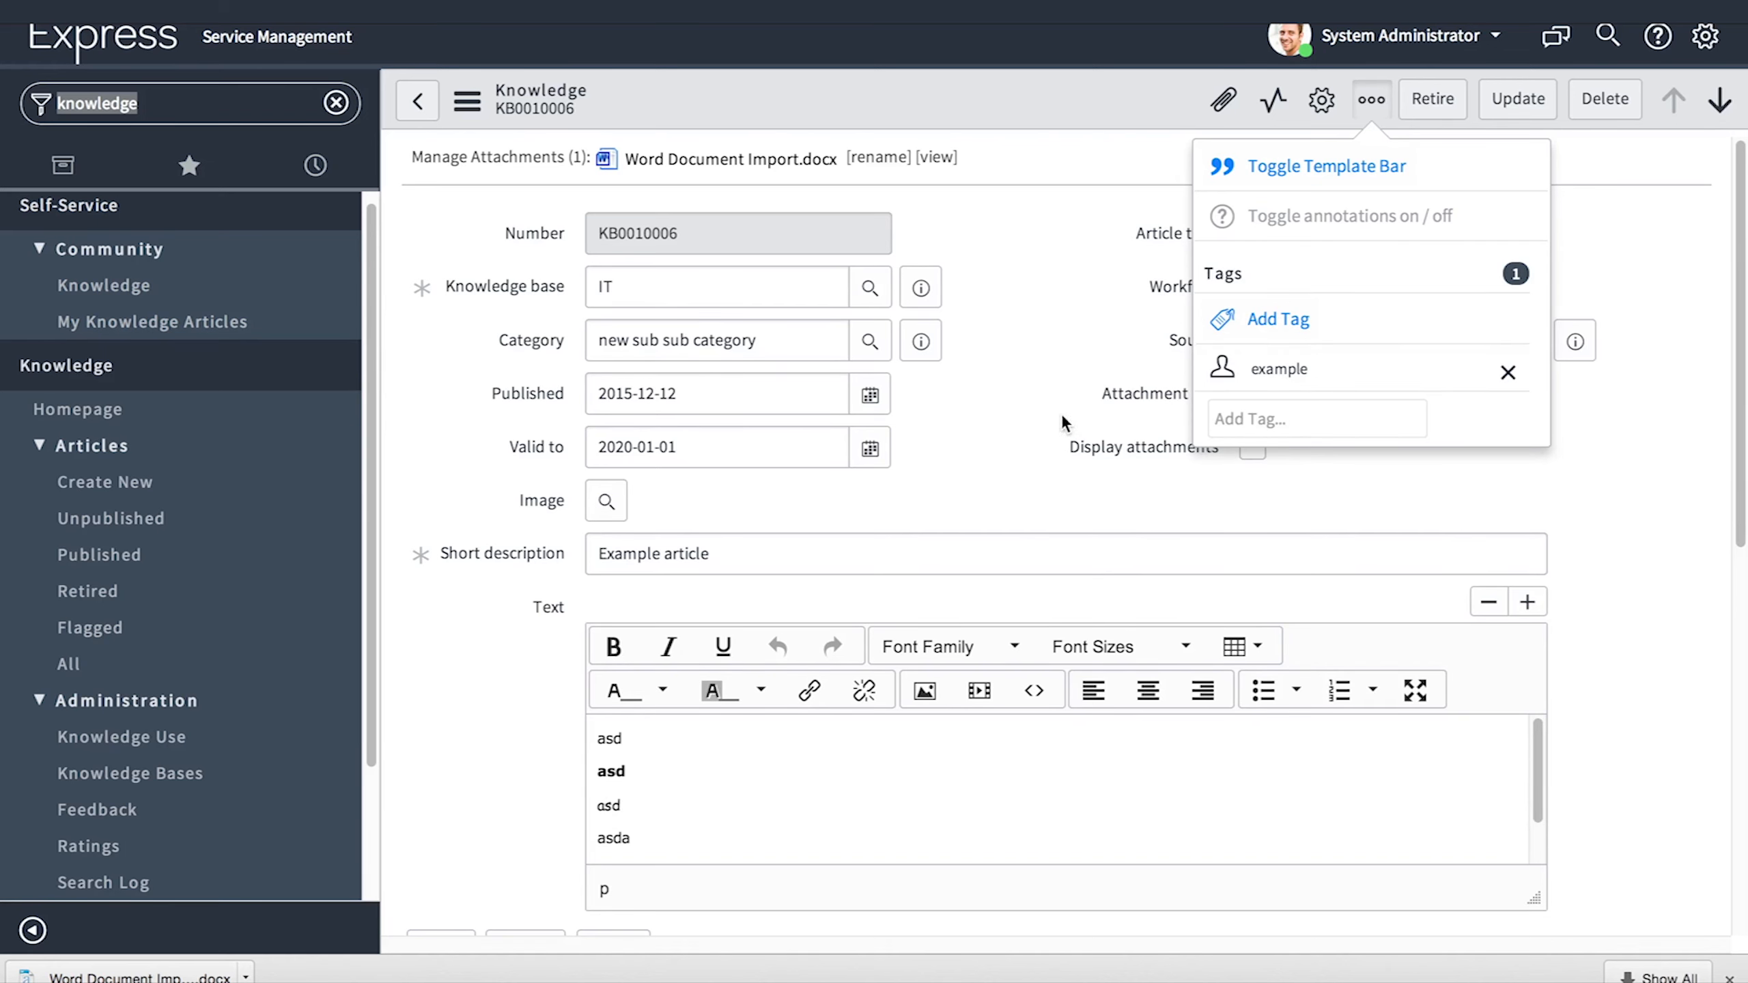
pyautogui.click(1228, 371)
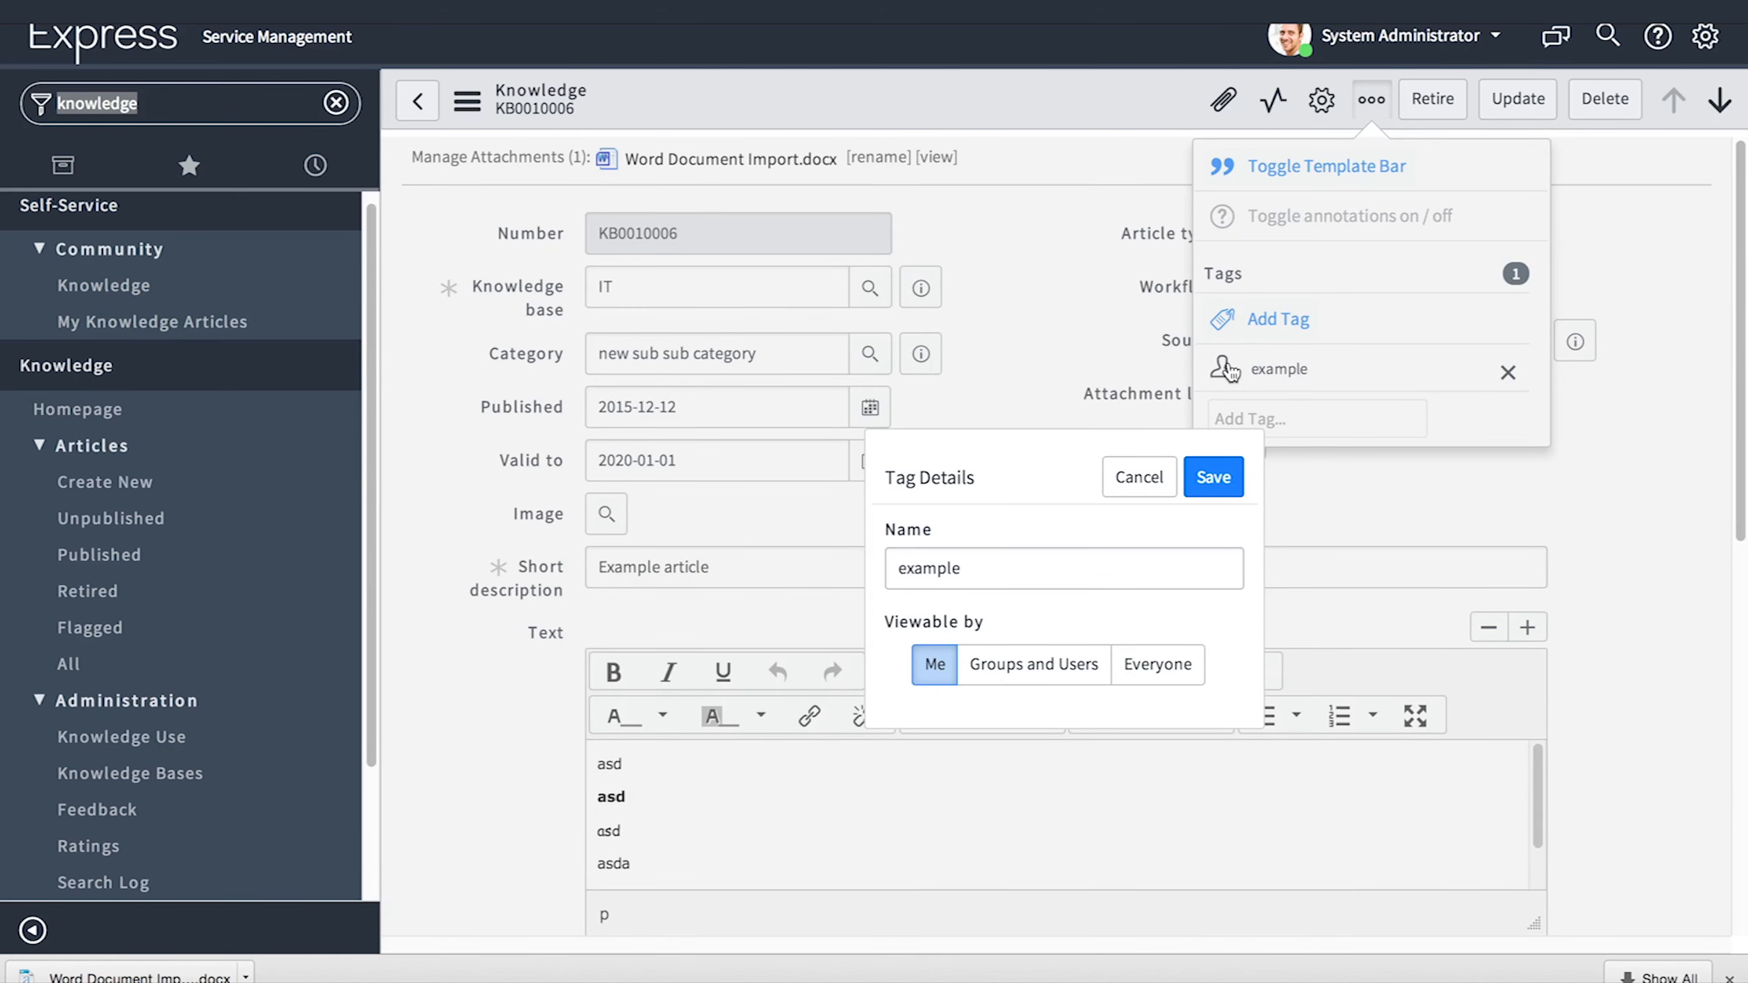
pyautogui.click(976, 667)
pyautogui.click(1152, 665)
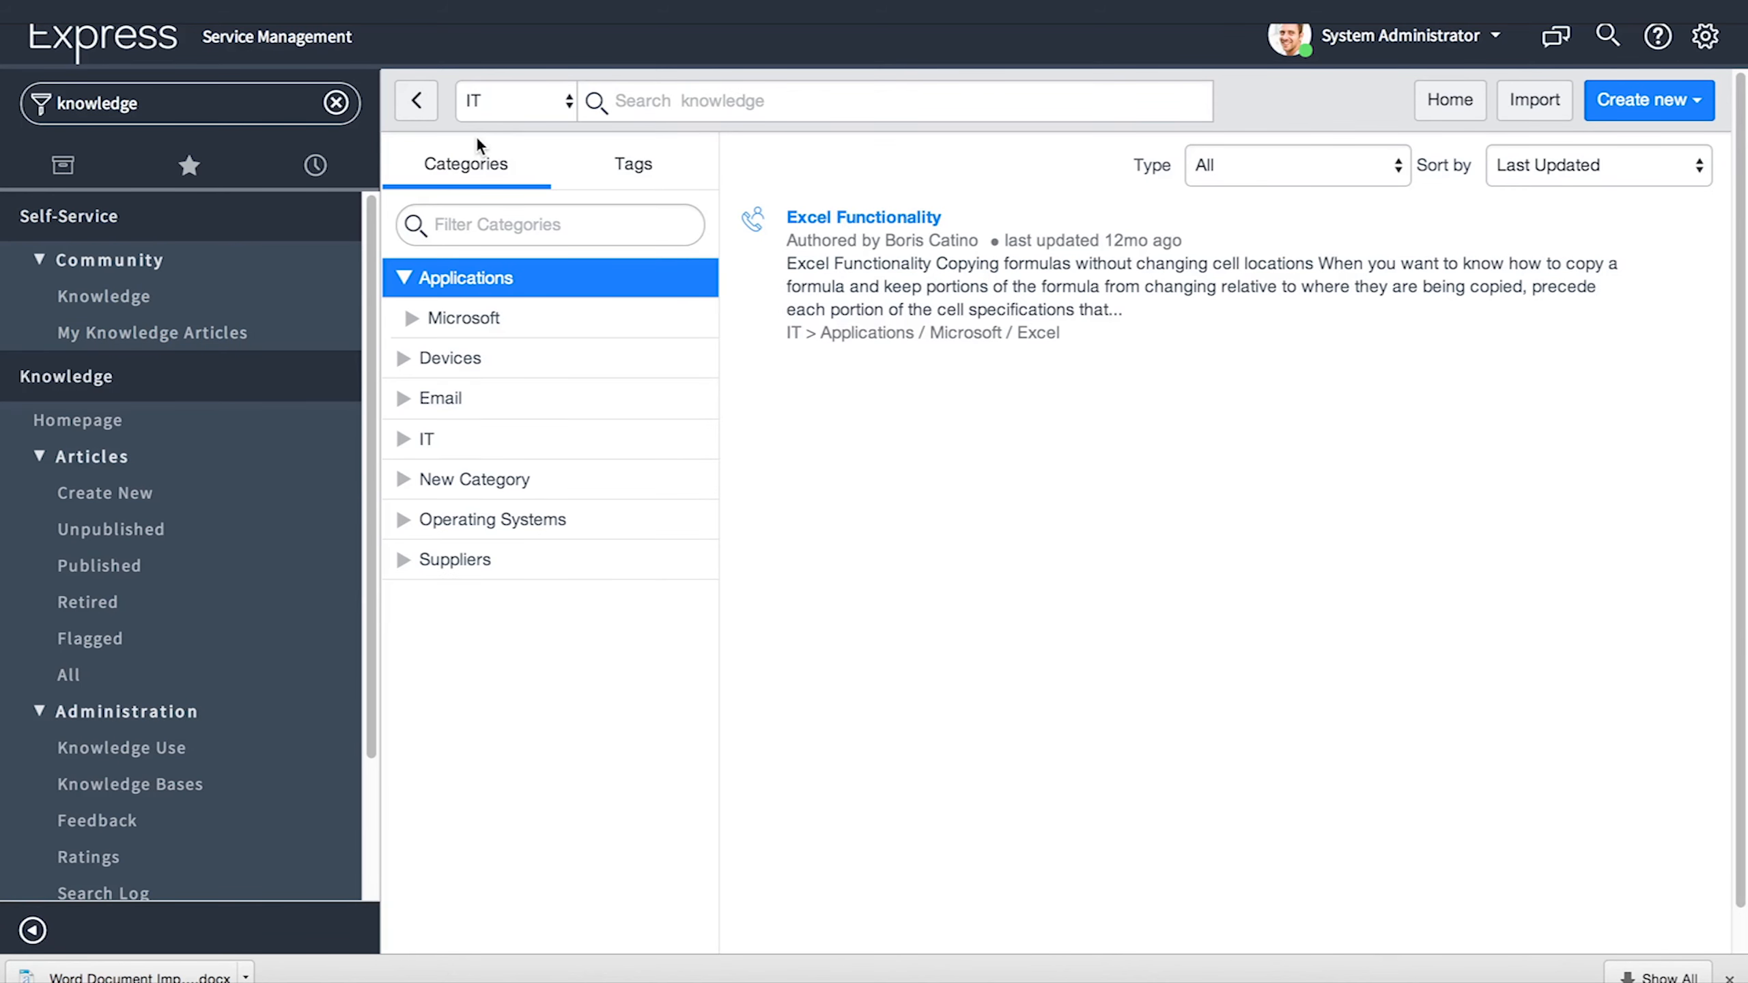
# - Browse articles by tag and filter to 'example' to confirm the Example article is listed
pyautogui.click(637, 172)
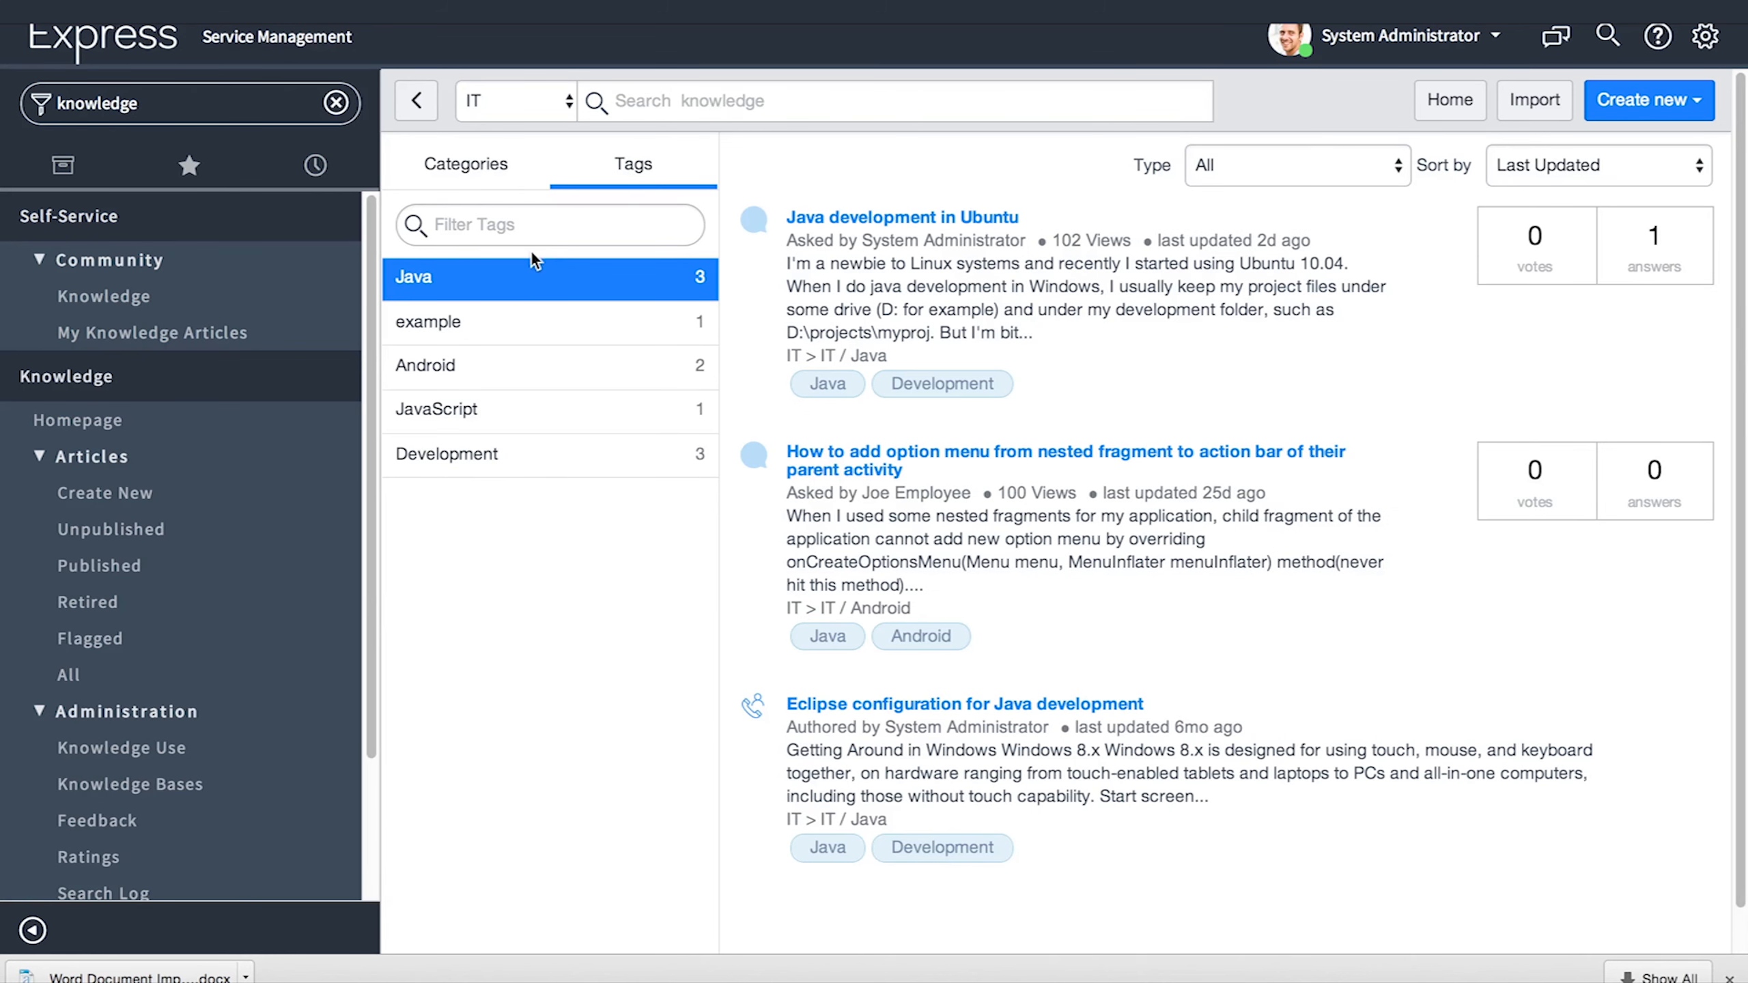
pyautogui.click(492, 337)
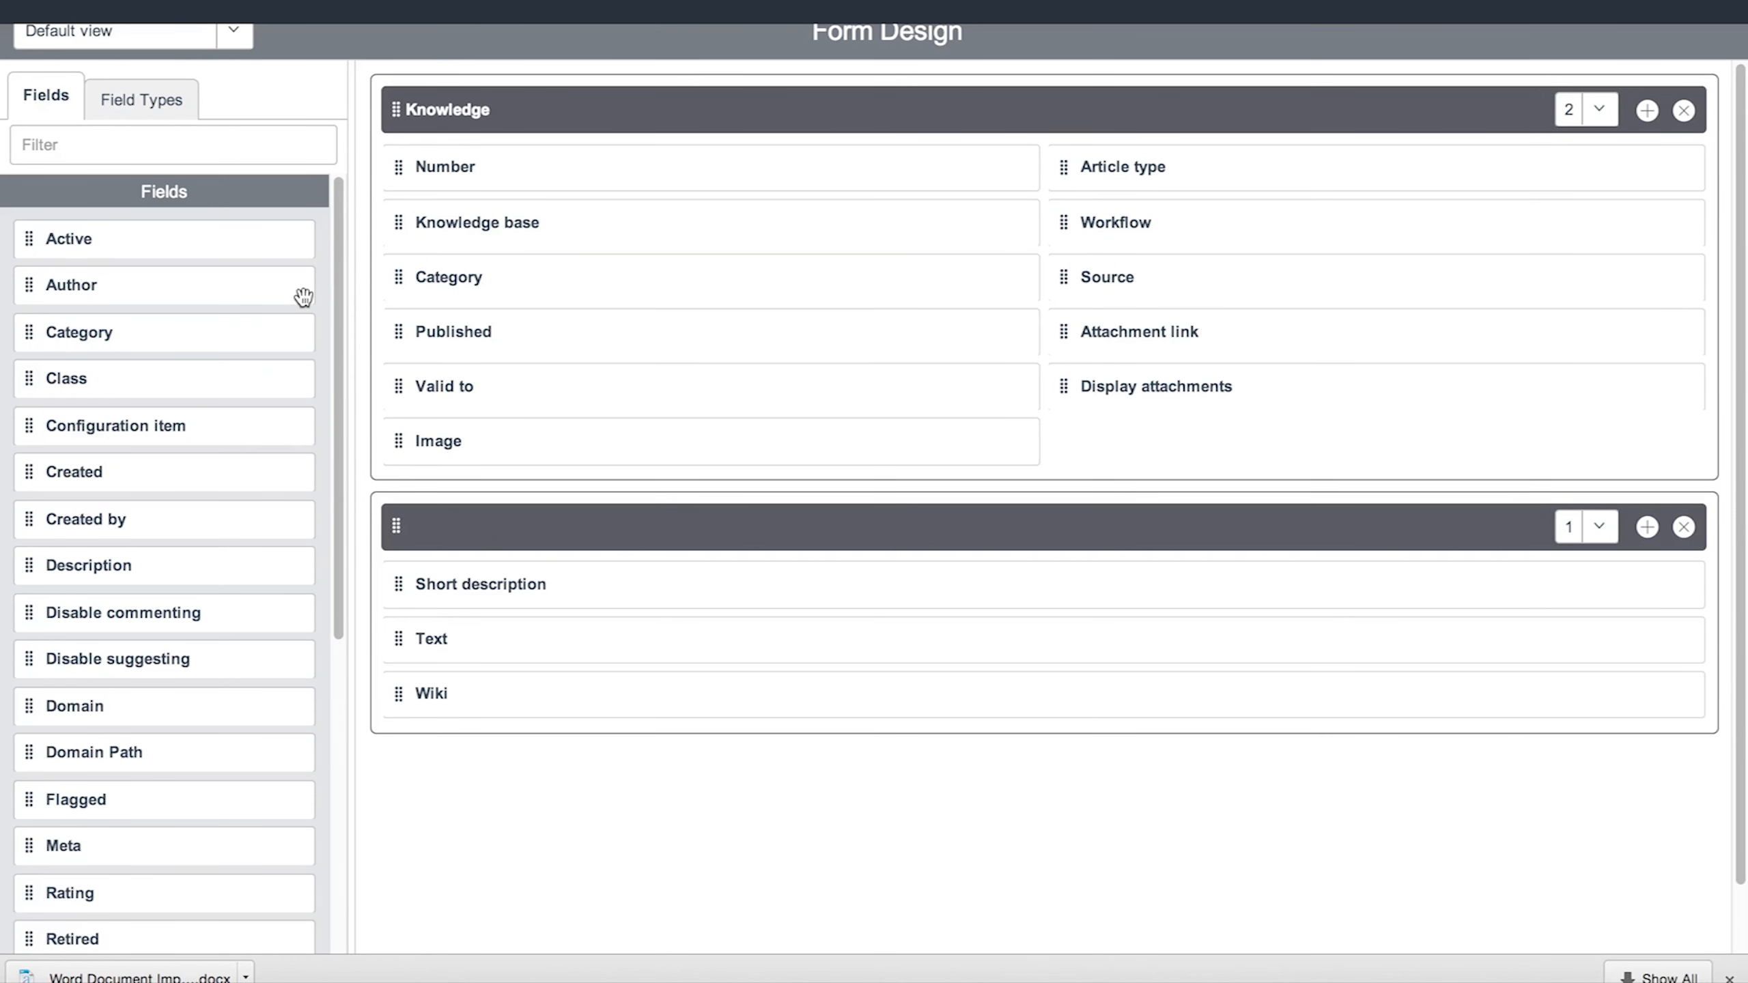
# - Place Disable commenting, Disable suggesting and Meta fields into the form's Knowledge section
pyautogui.moveTo(336, 283); pyautogui.dragTo(314, 348)
pyautogui.moveTo(123, 494); pyautogui.dragTo(1156, 441)
pyautogui.moveTo(117, 494); pyautogui.dragTo(1153, 496)
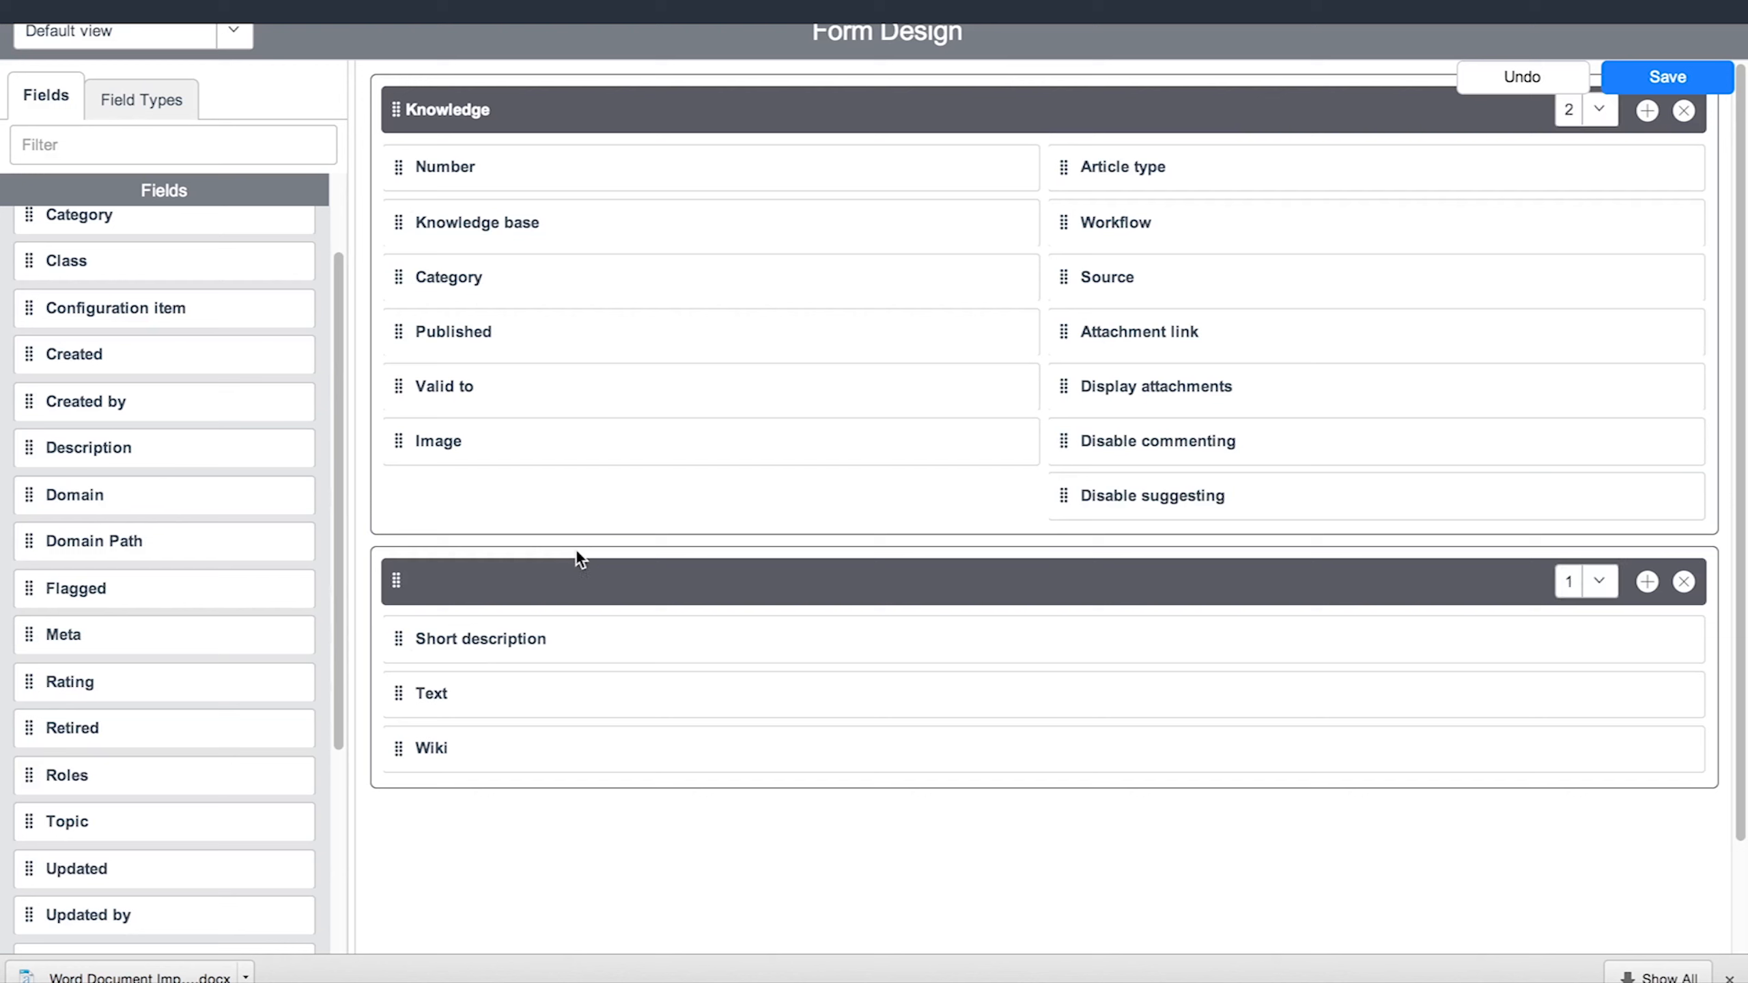
pyautogui.moveTo(64, 634); pyautogui.dragTo(440, 495)
pyautogui.scroll(-2, 153, 541)
pyautogui.scroll(-3, 153, 541)
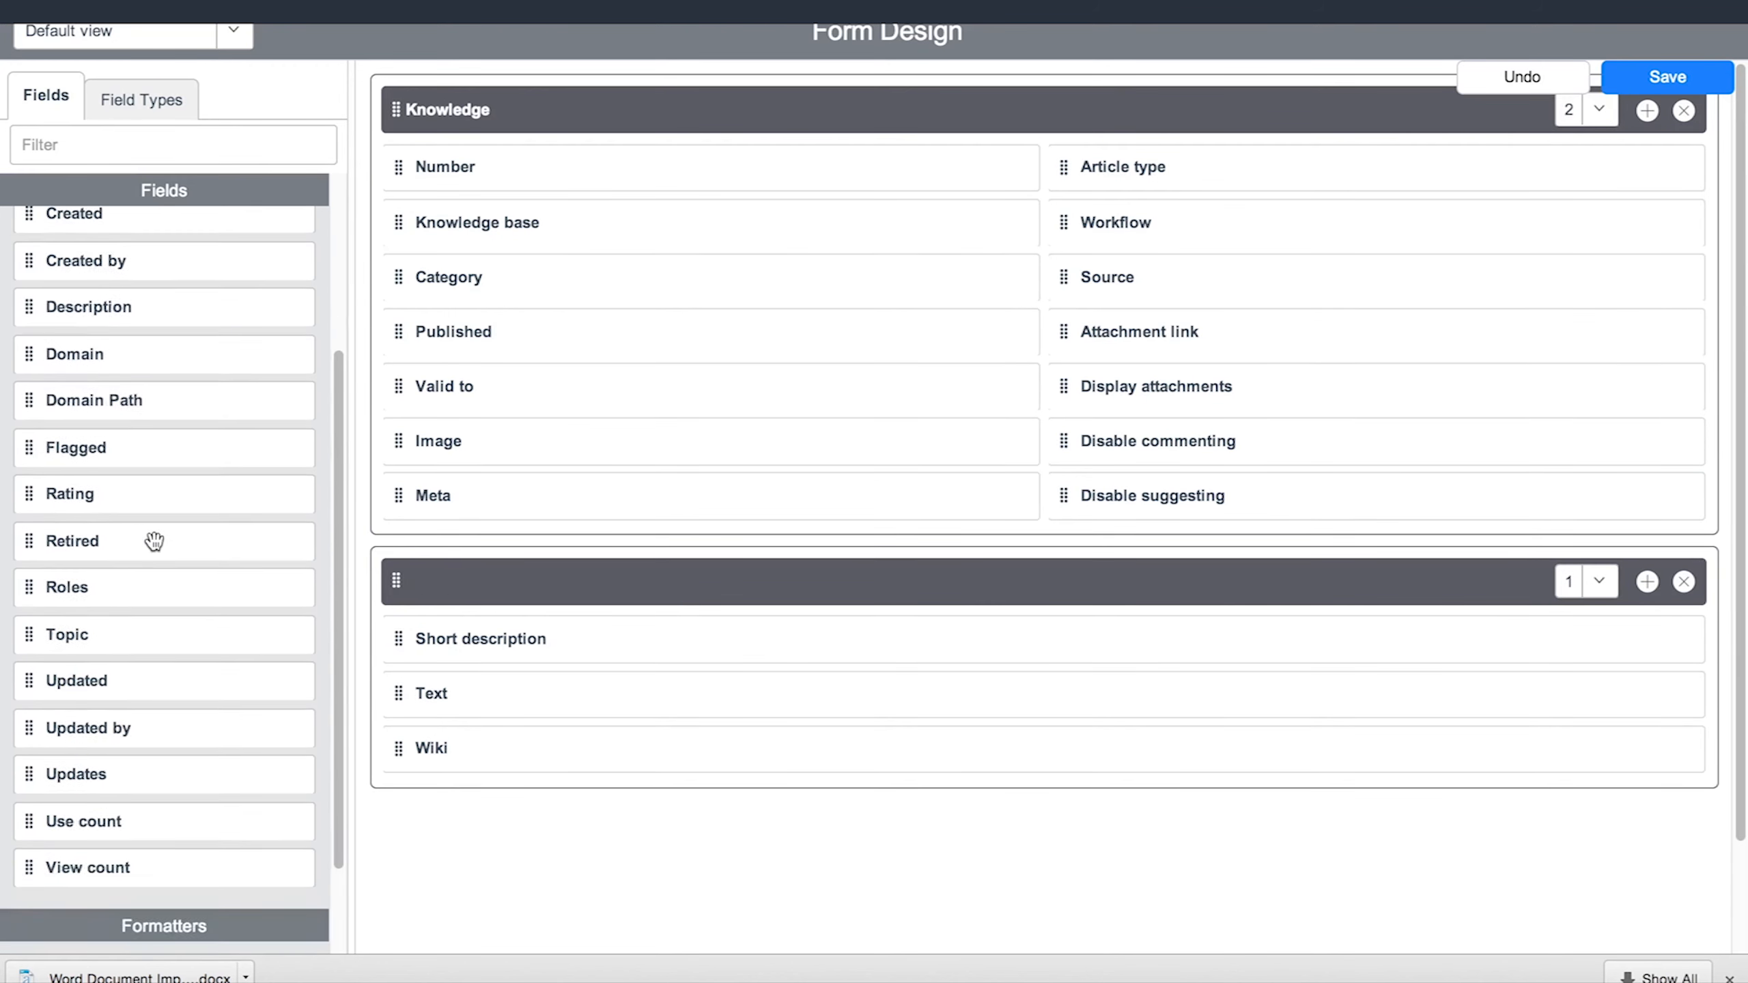
pyautogui.scroll(-1, 158, 543)
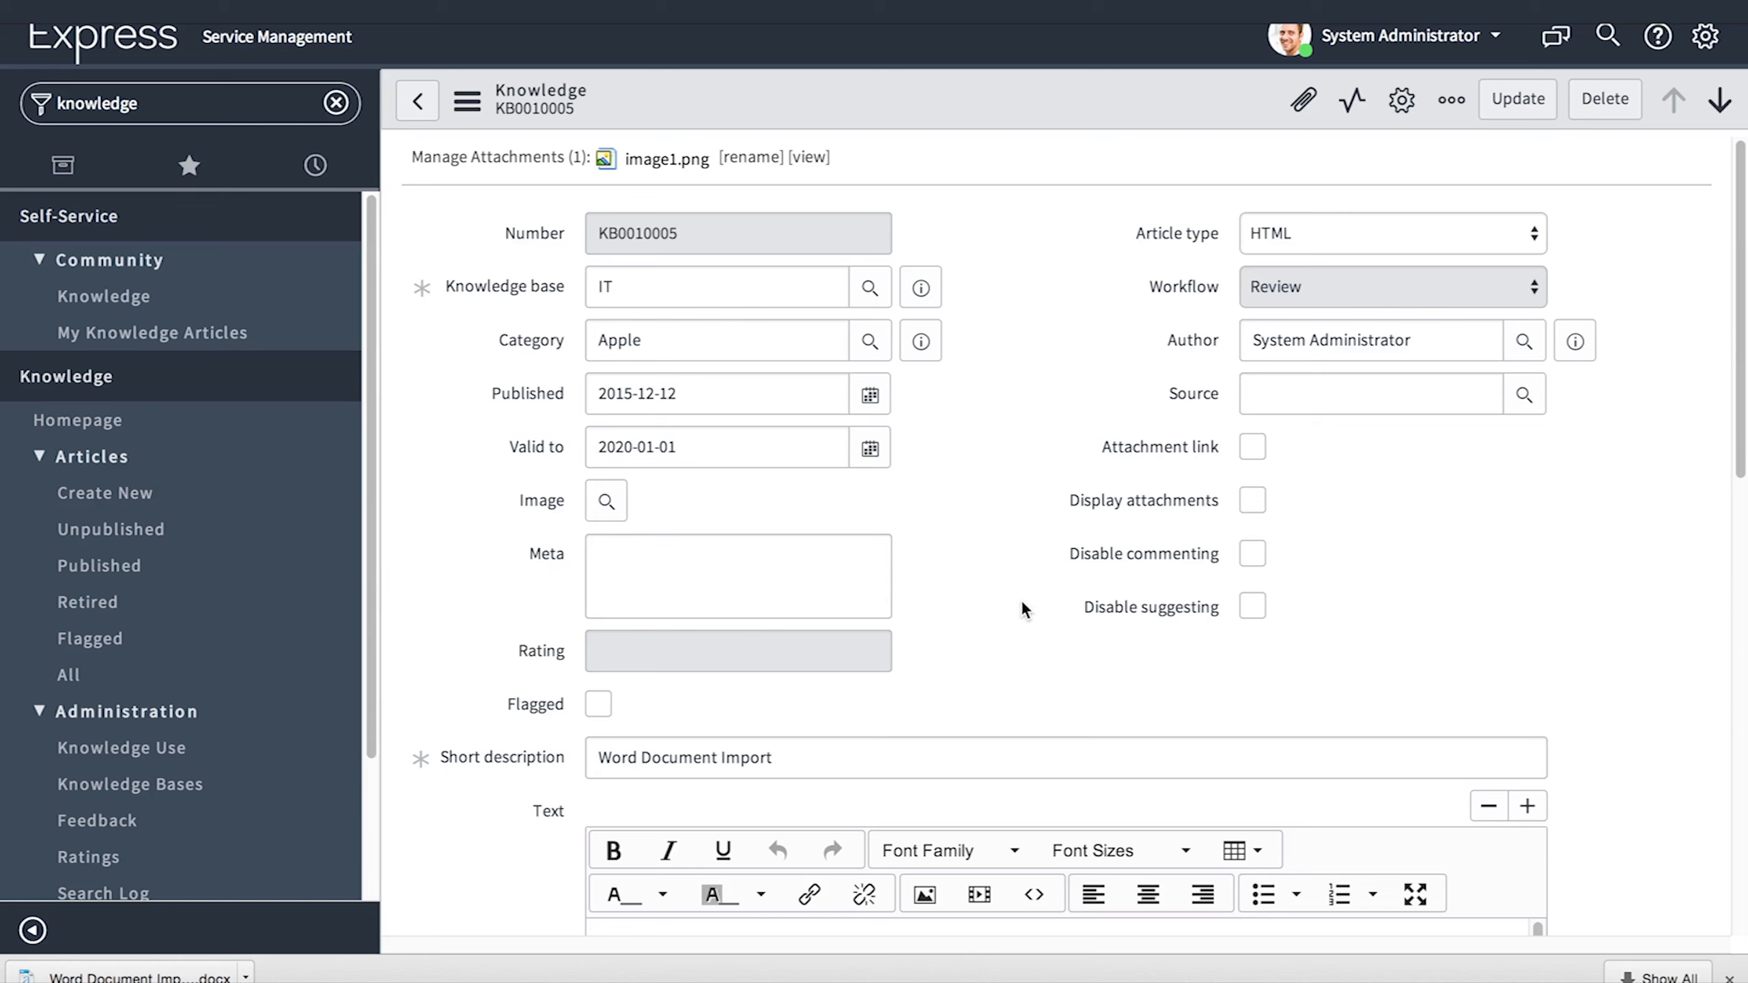
# - Save the layout, then give the Word Document Import article meta keyword 'servicenow' and save it
pyautogui.click(739, 551)
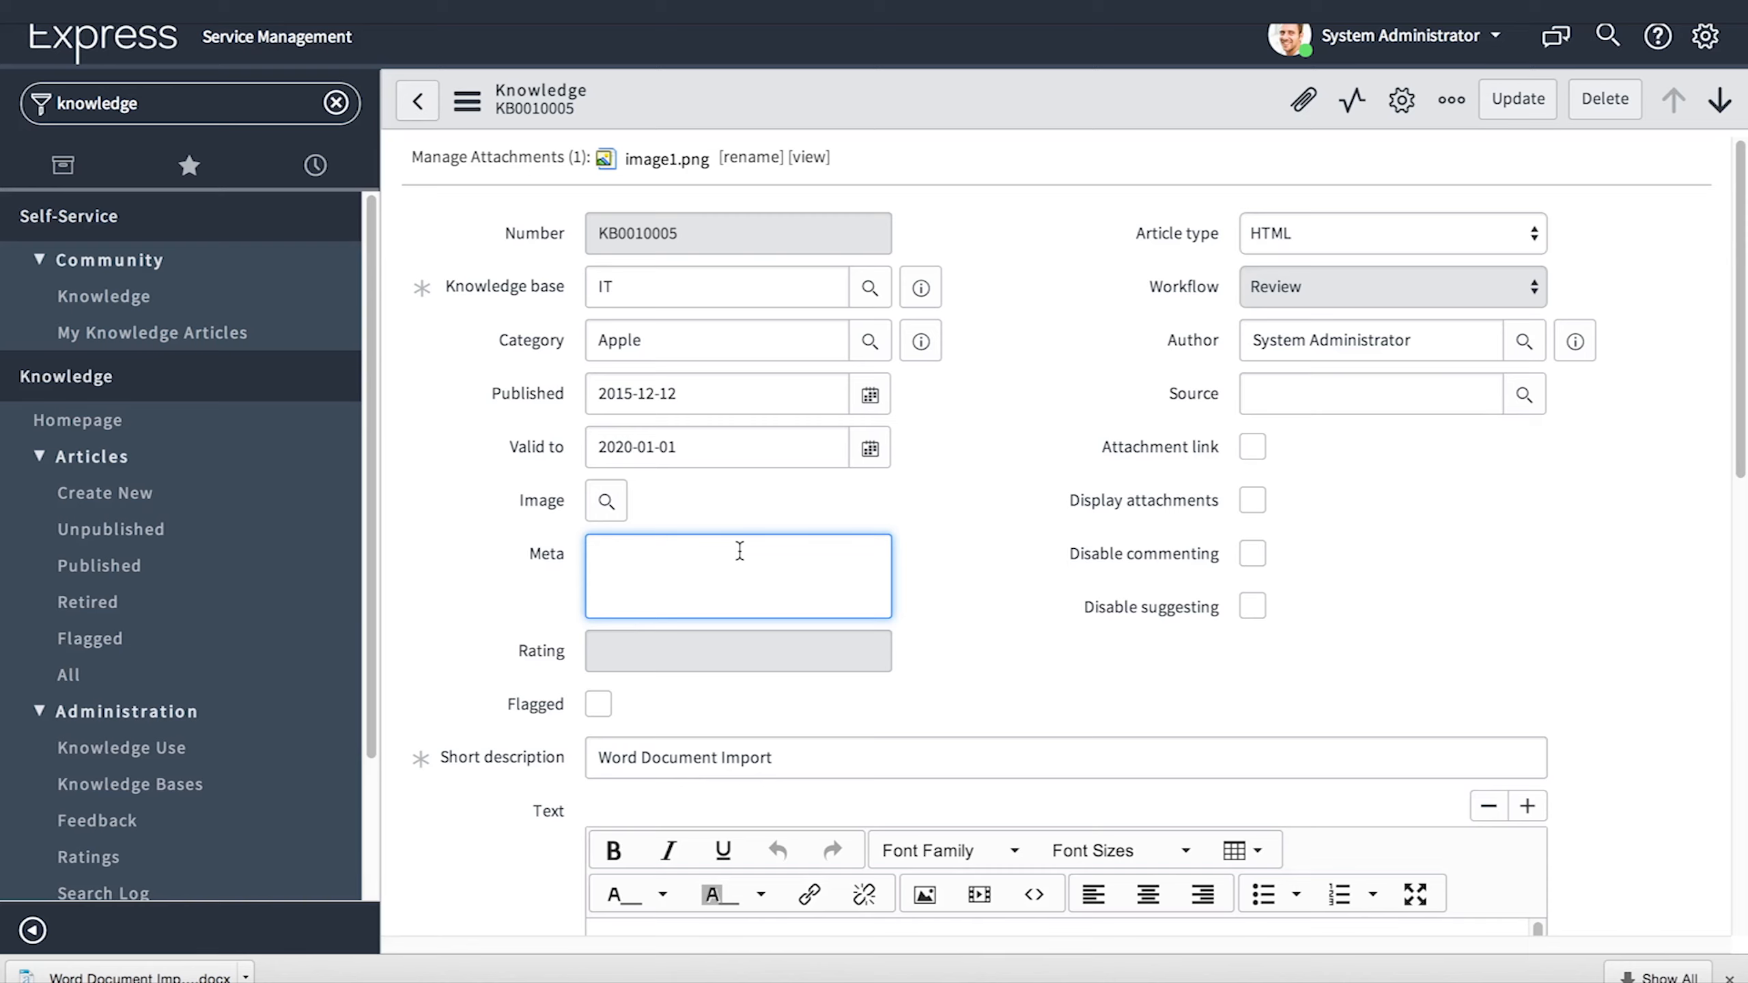
pyautogui.scroll(-5, 739, 551)
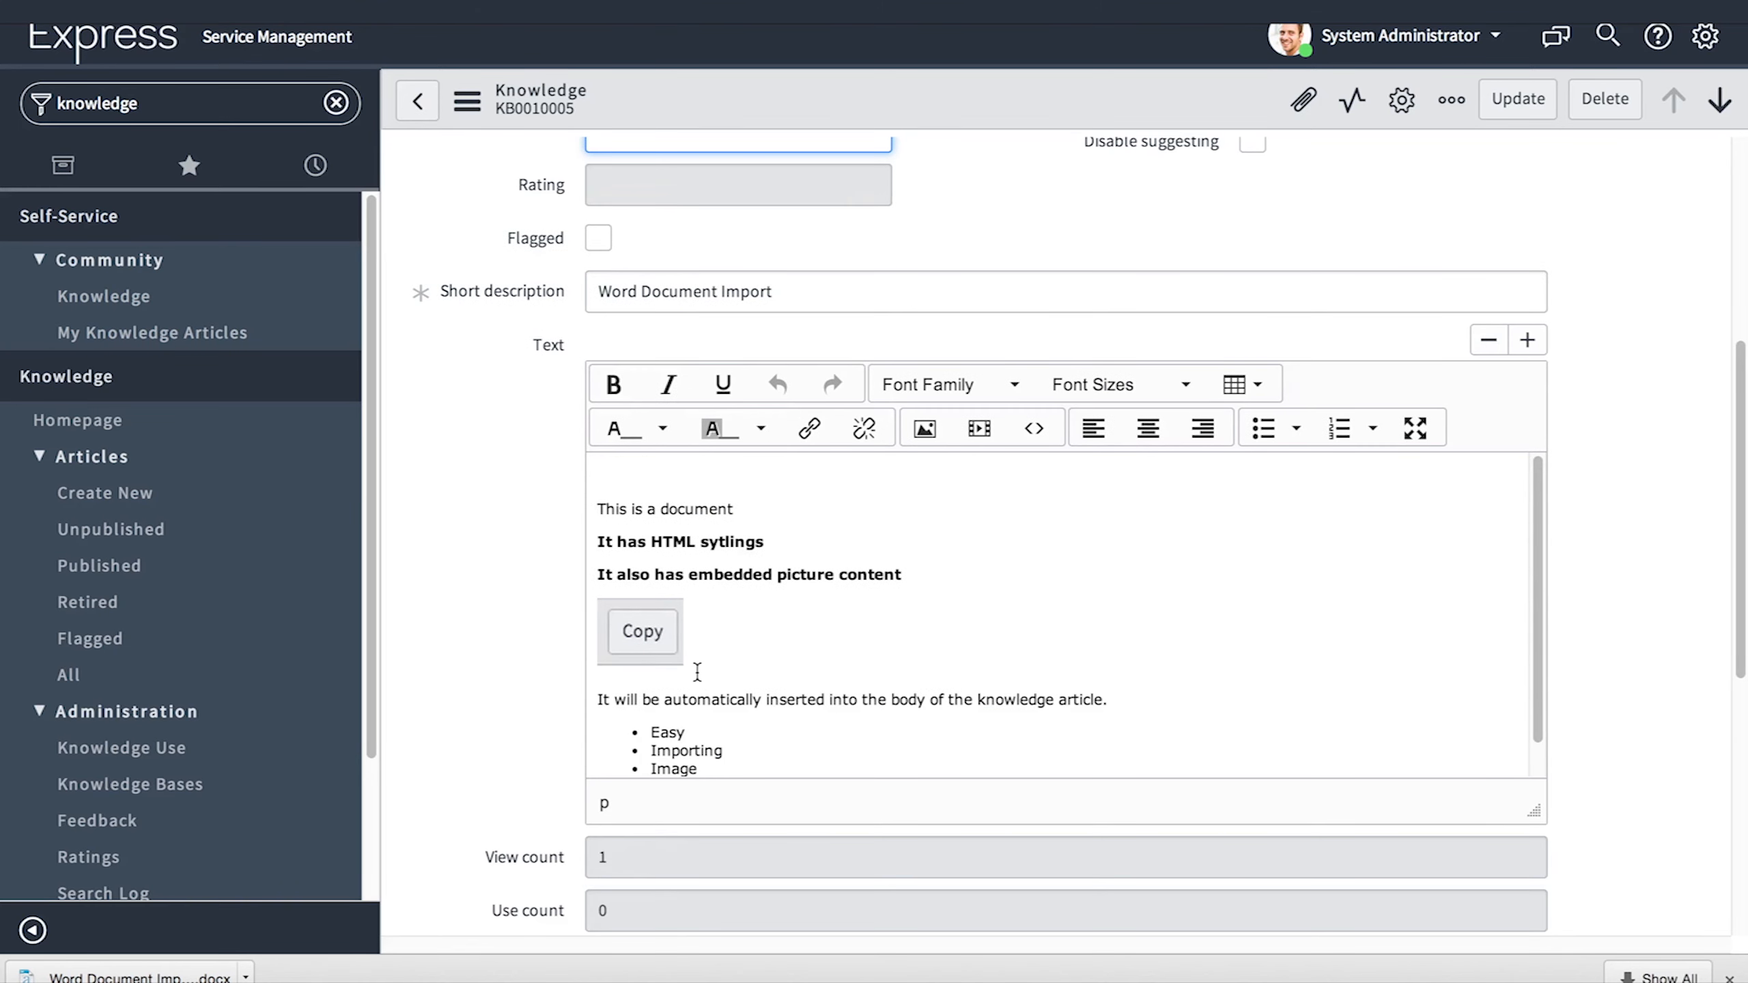
pyautogui.scroll(-3, 697, 584)
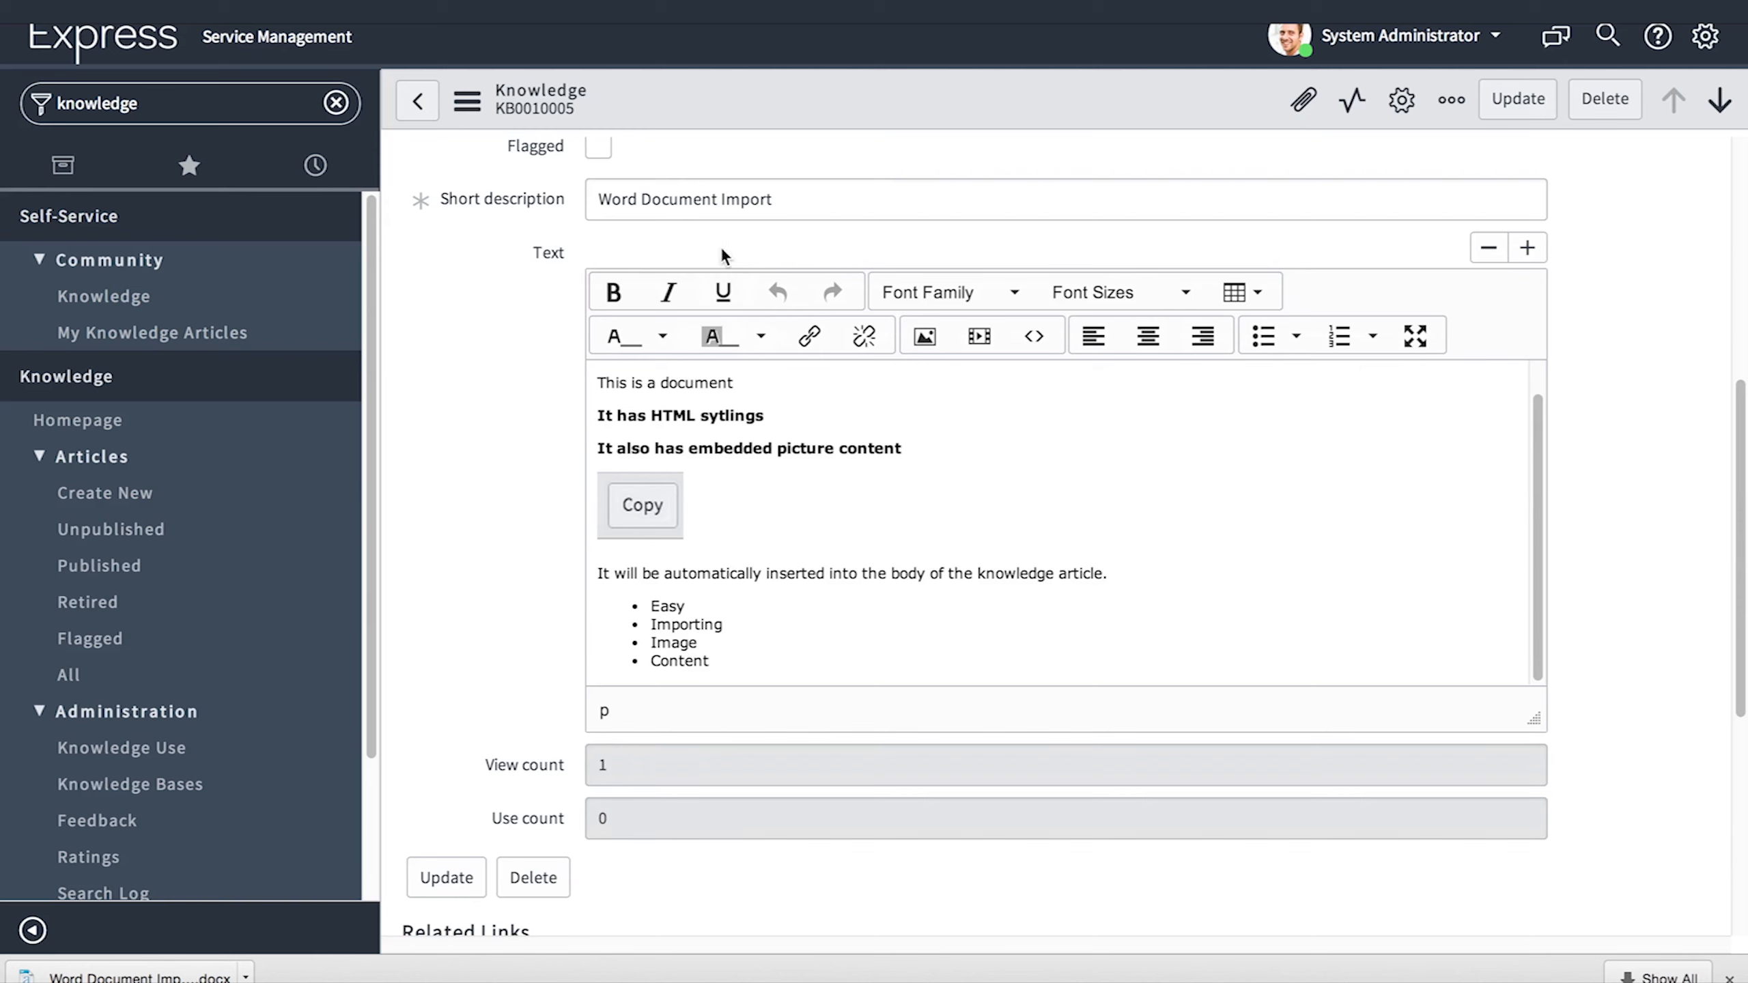
pyautogui.scroll(3, 721, 260)
pyautogui.write('servicenow')
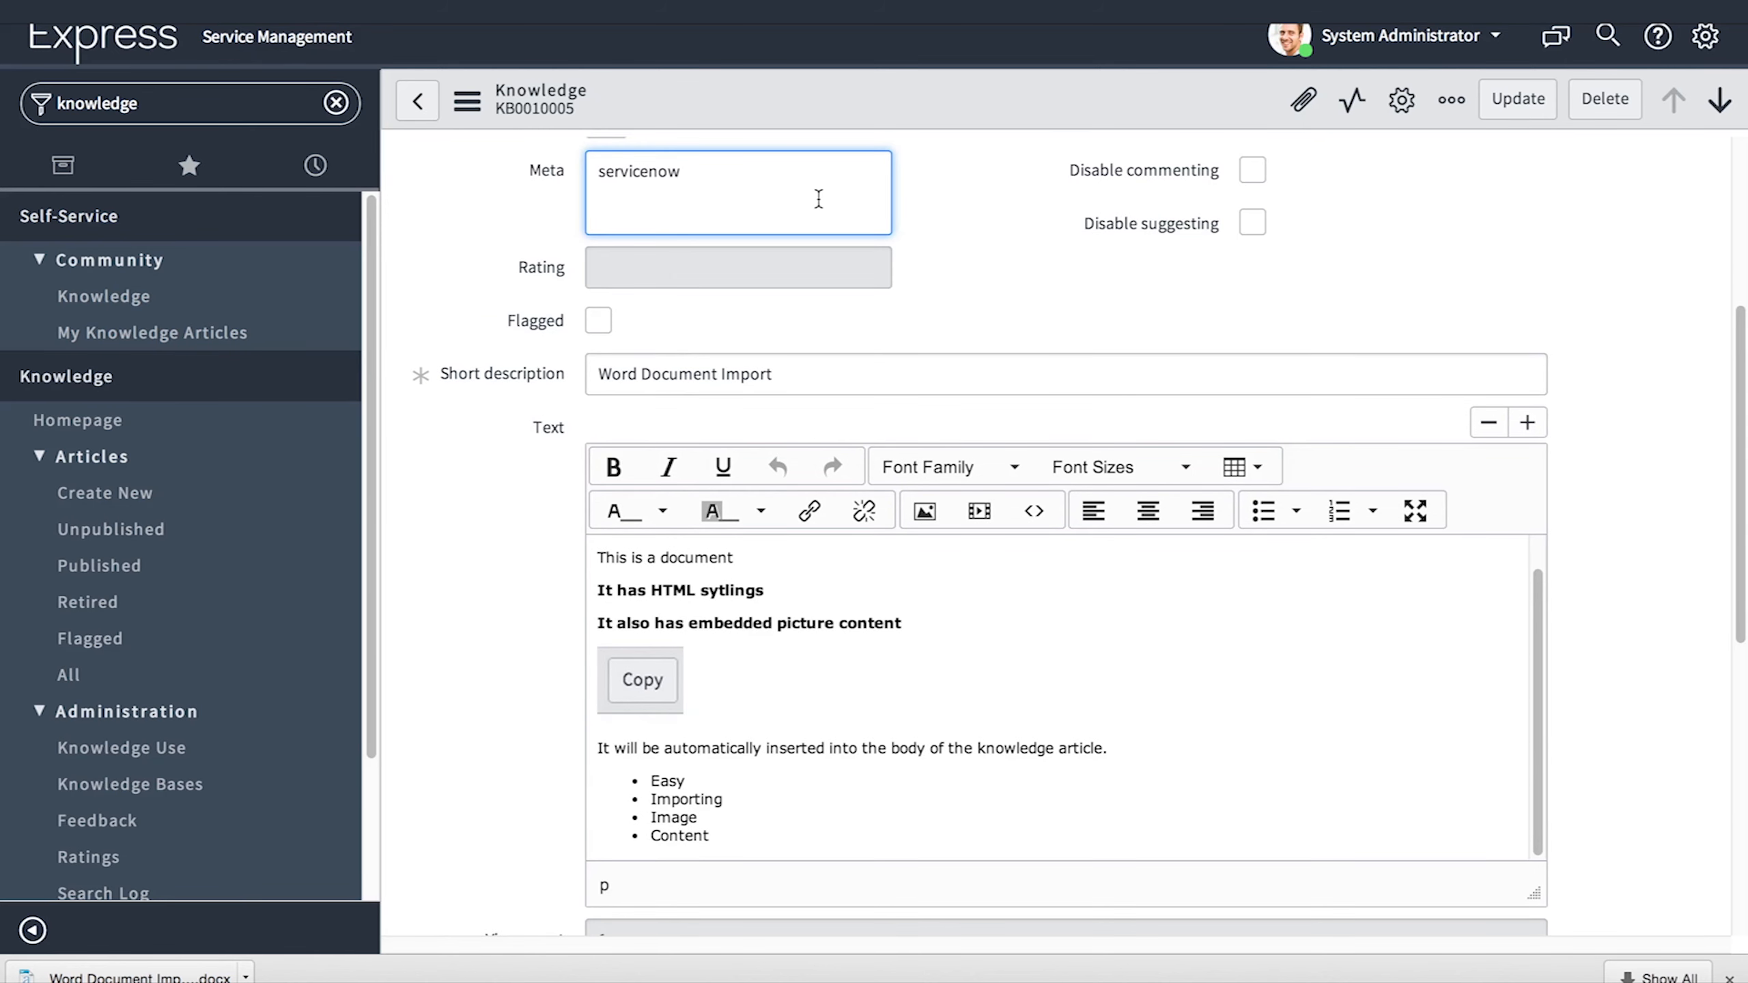
pyautogui.scroll(5, 886, 298)
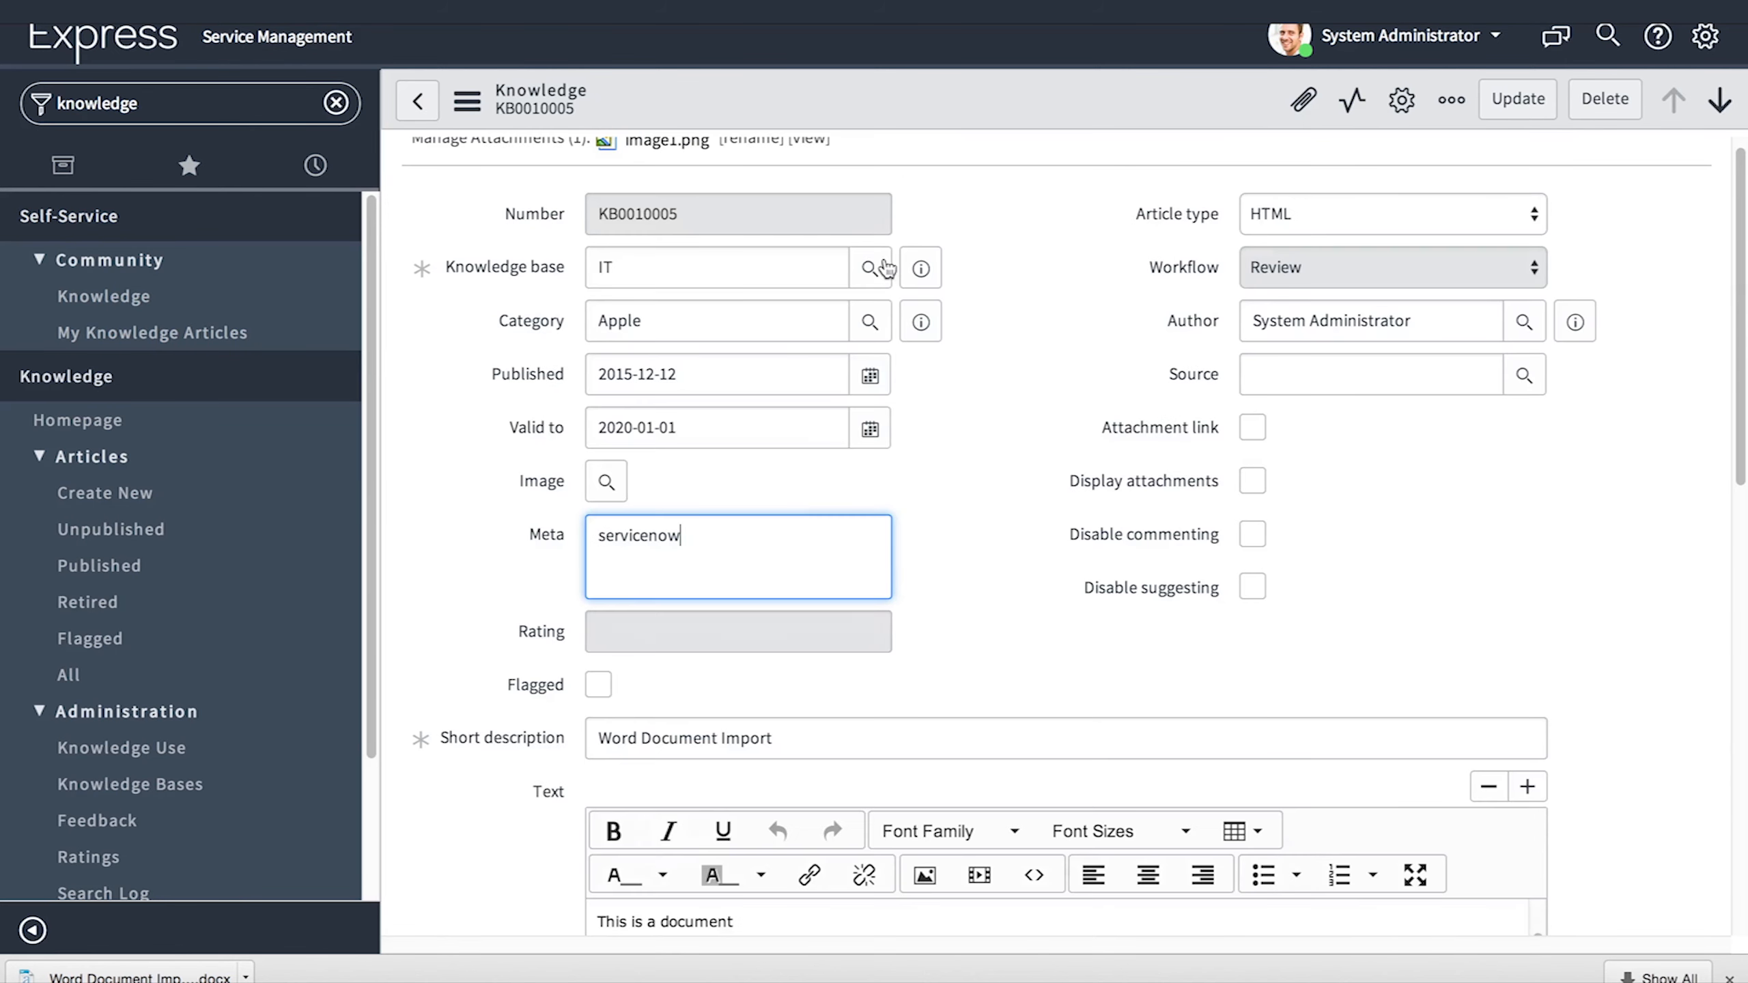
pyautogui.rightClick(913, 108)
pyautogui.click(943, 125)
# - View the rendered Word Document Import article in reader view
pyautogui.scroll(-15, 920, 399)
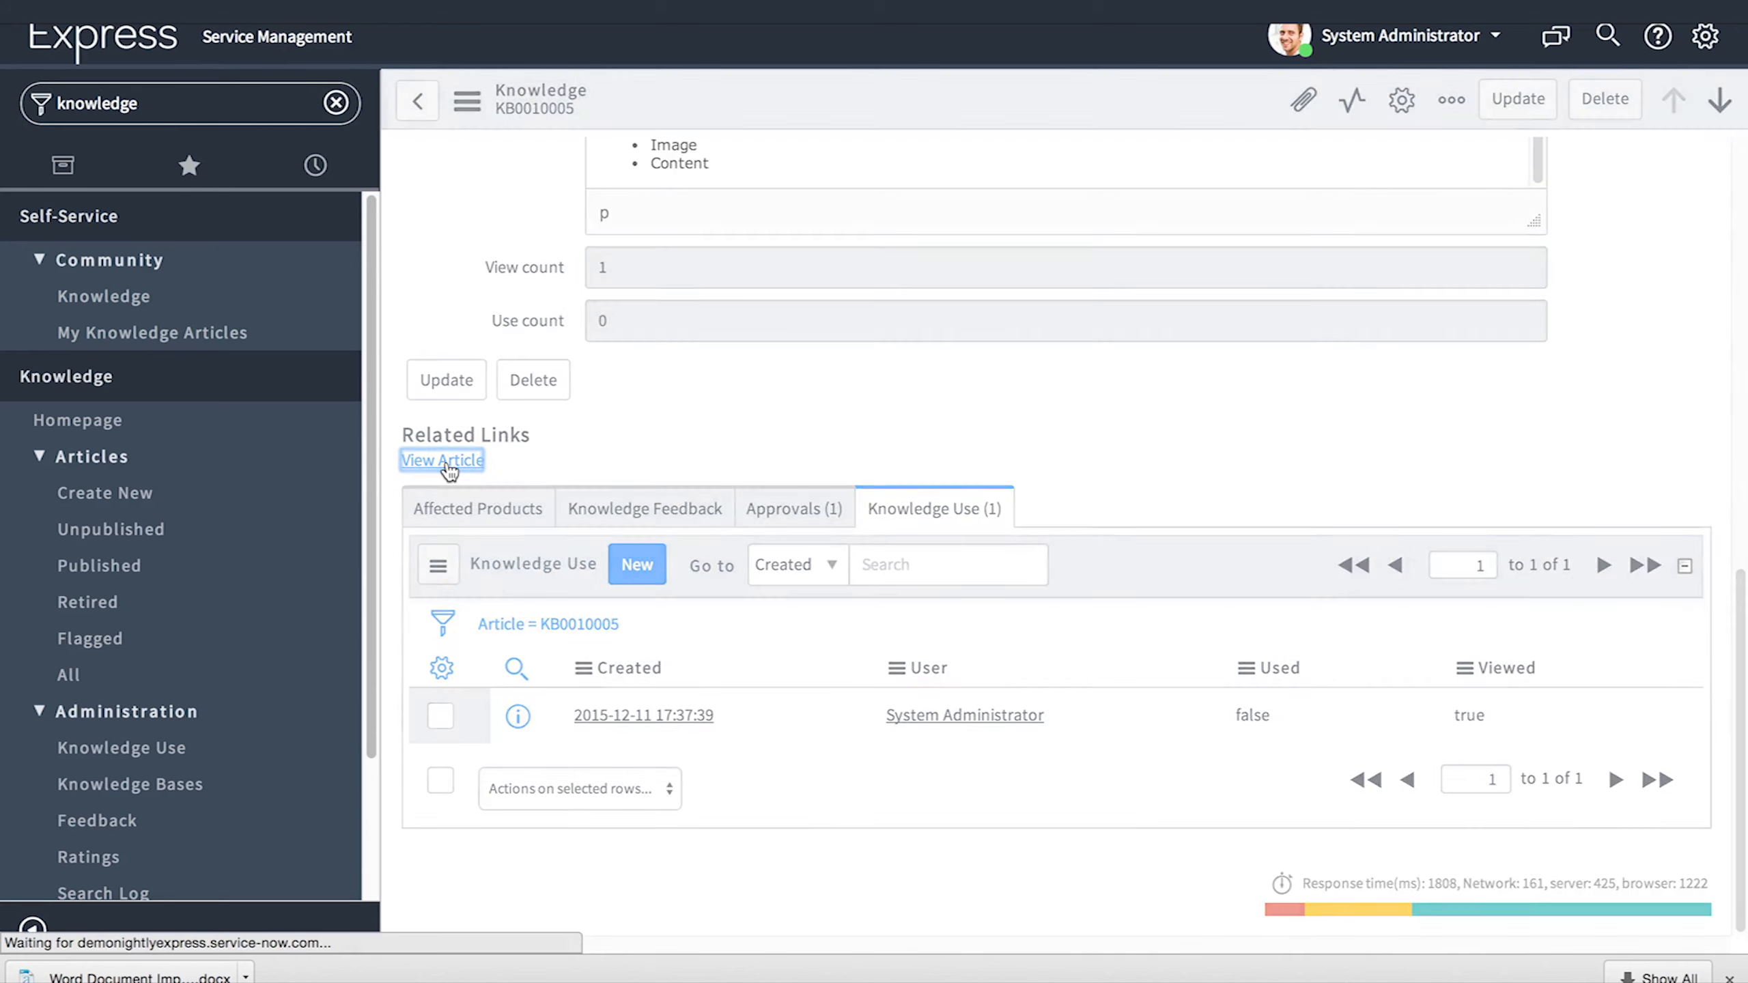
pyautogui.click(444, 463)
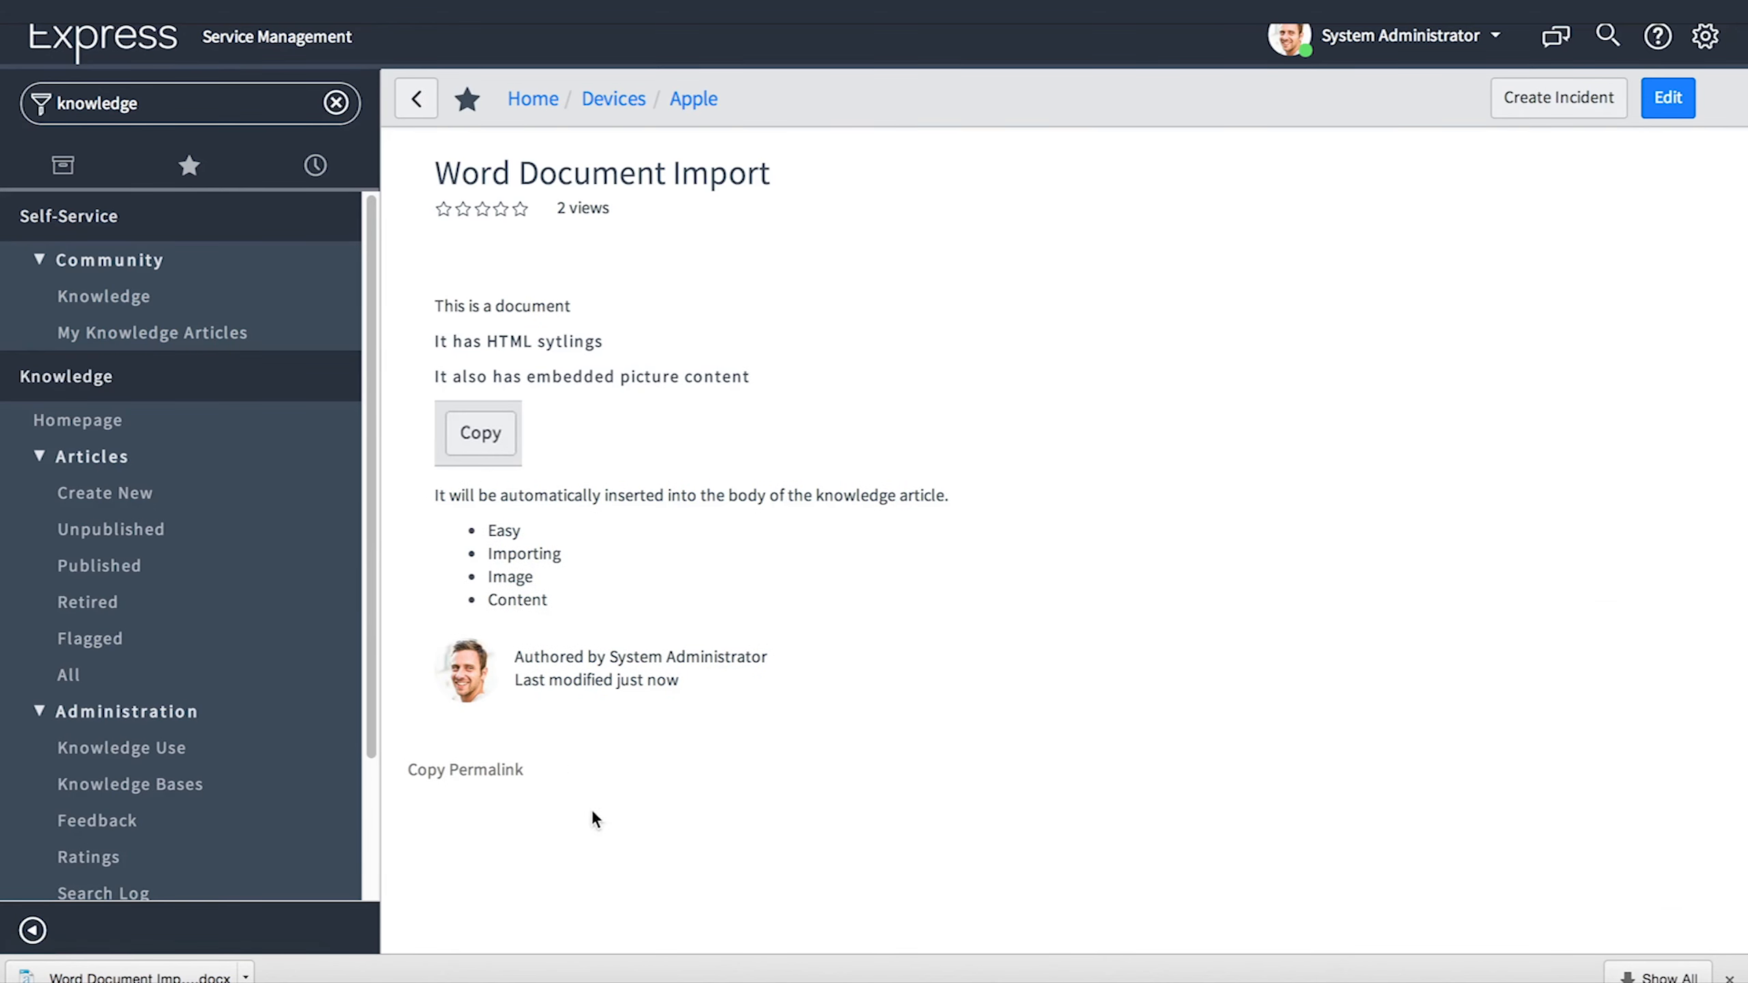
pyautogui.moveTo(672, 756); pyautogui.dragTo(707, 899)
pyautogui.click(721, 773)
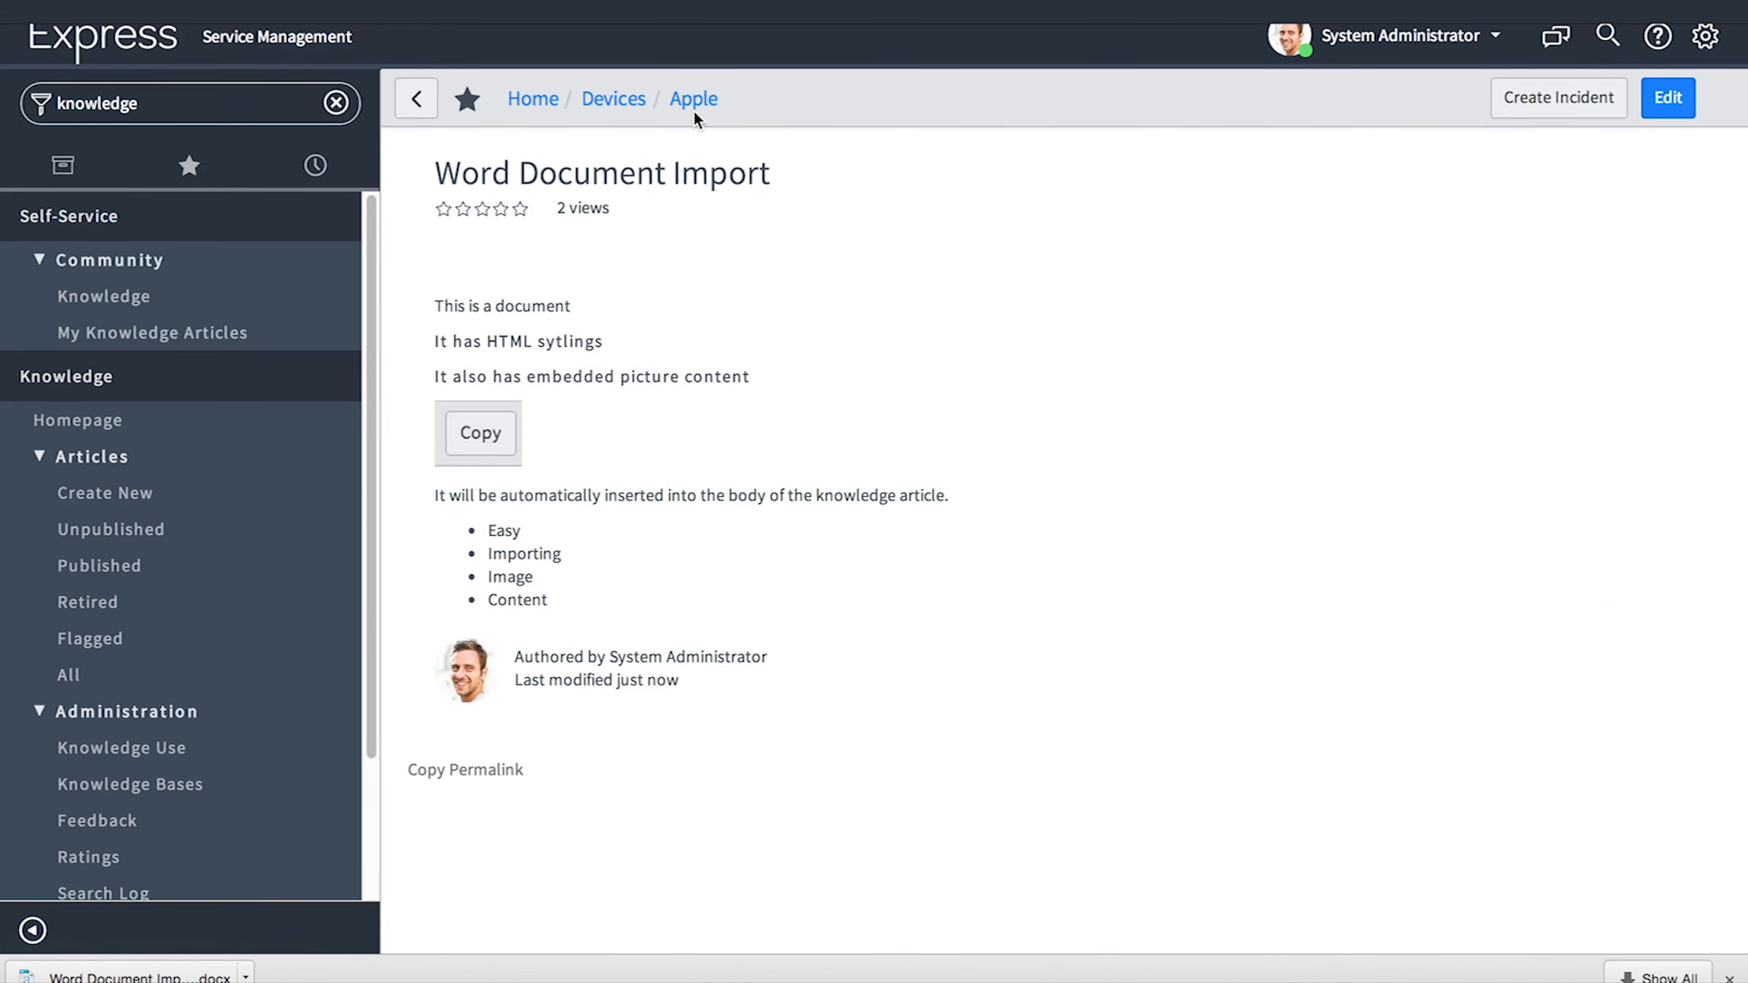